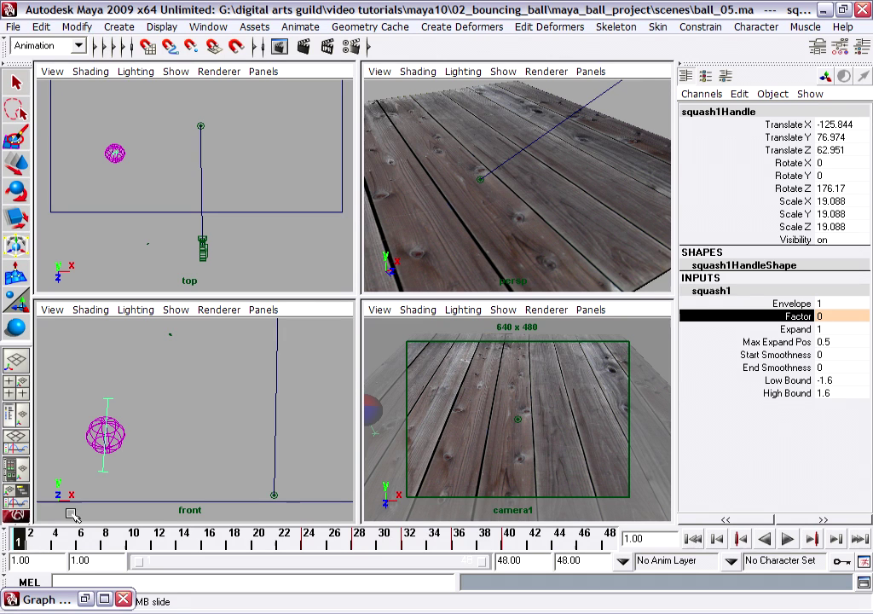
- Scrub the bounce to inspect the ball's squash at frames 20–23, then restore the Graph Editor
left_click_drag(26, 546, 308, 559)
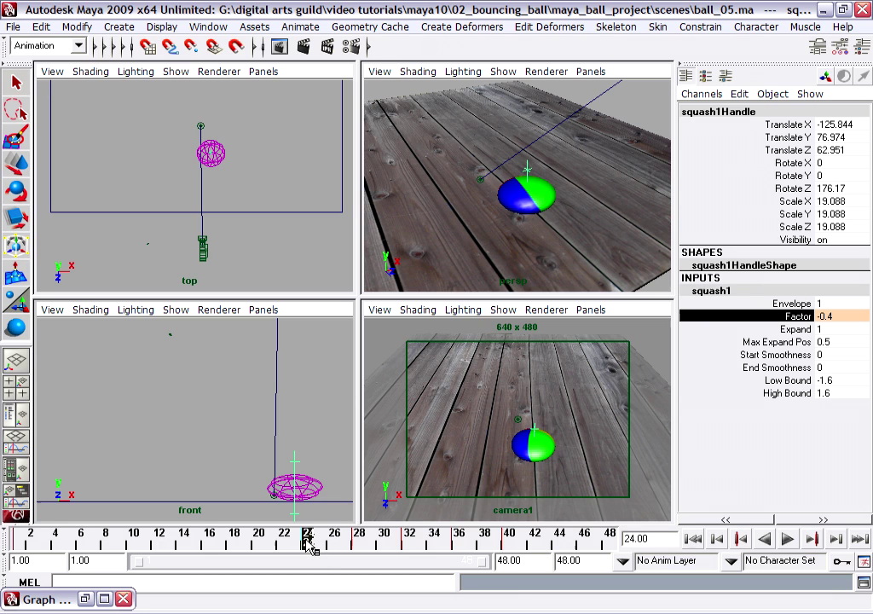
mouse_move(310, 548)
left_mouse_down()
mouse_move(16, 548)
mouse_move(334, 548)
mouse_move(5, 546)
left_mouse_up()
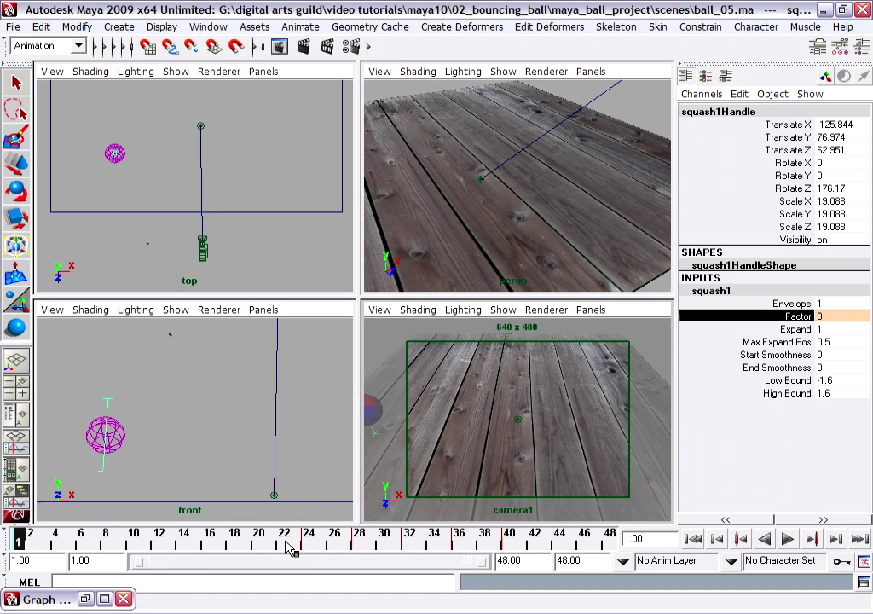
mouse_move(290, 550)
left_mouse_down()
mouse_move(298, 549)
mouse_move(284, 546)
mouse_move(297, 547)
left_mouse_up()
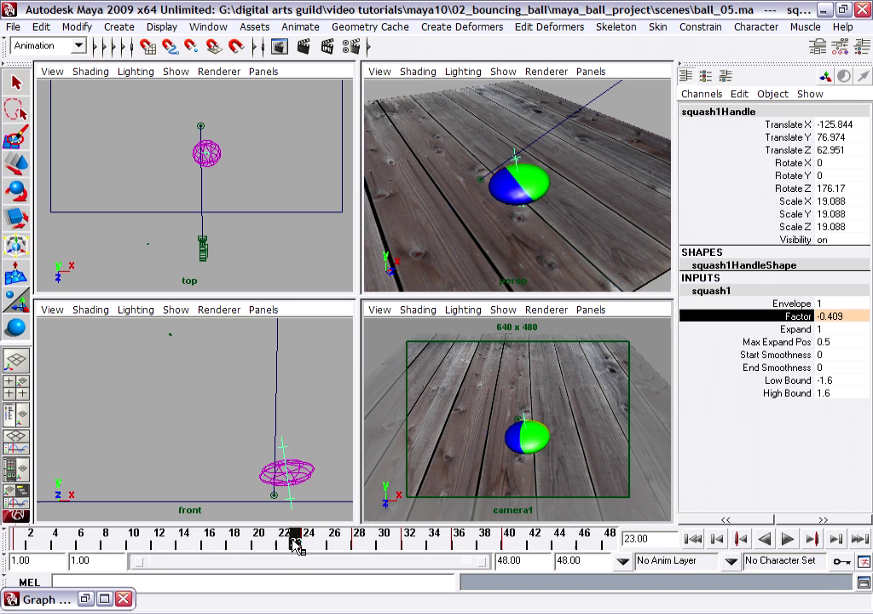
left_click(258, 543)
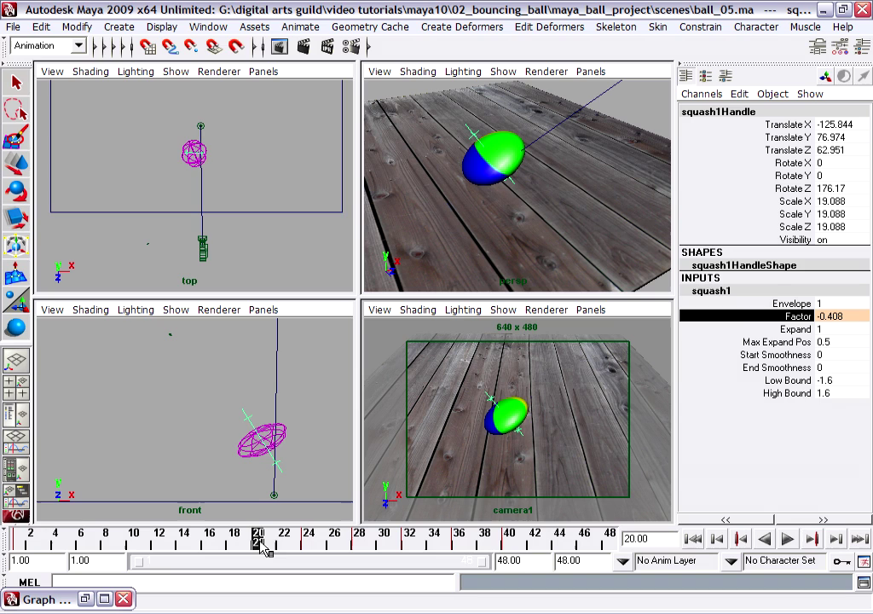
left_click_drag(263, 548, 299, 550)
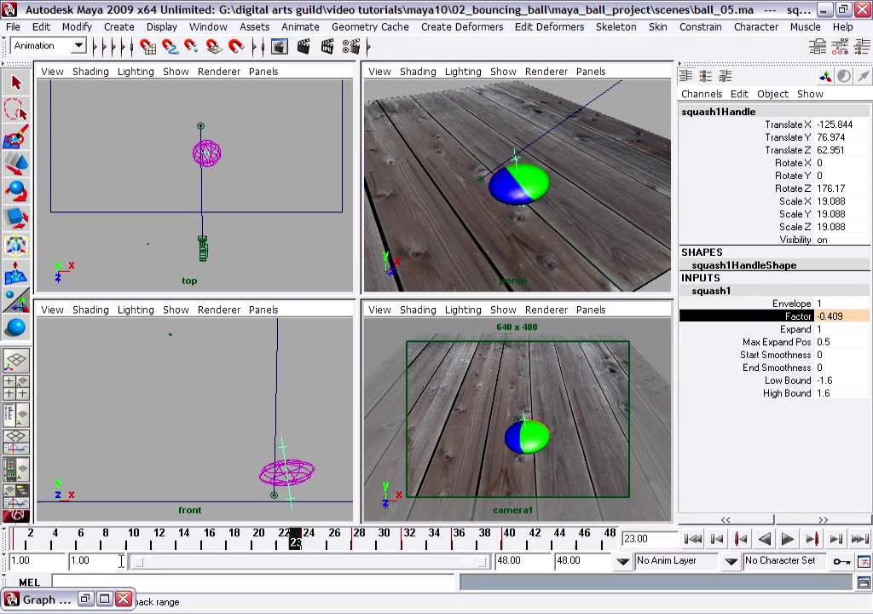
left_click(85, 599)
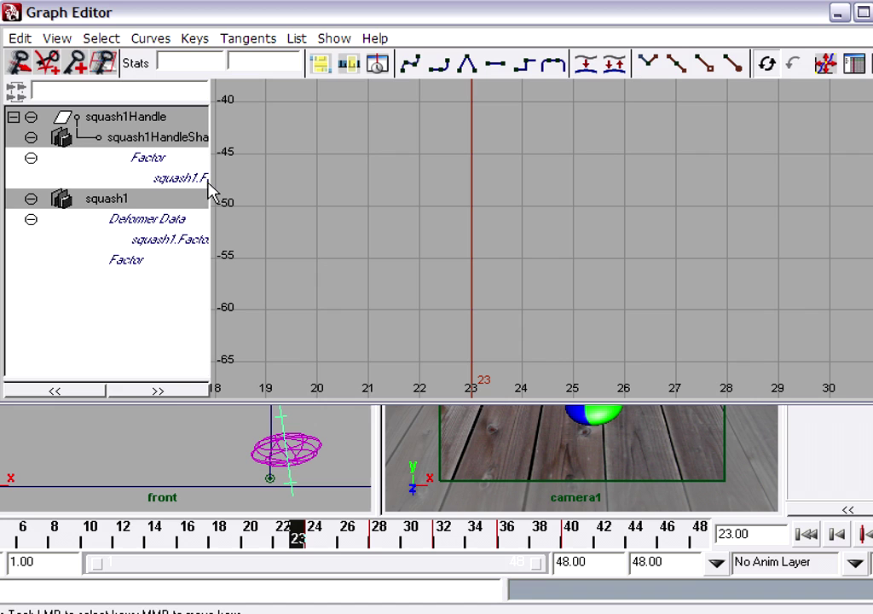
- Select the squash1 Factor curve and frame it to show frames 1 to 40
left_click(183, 180)
left_click(171, 242)
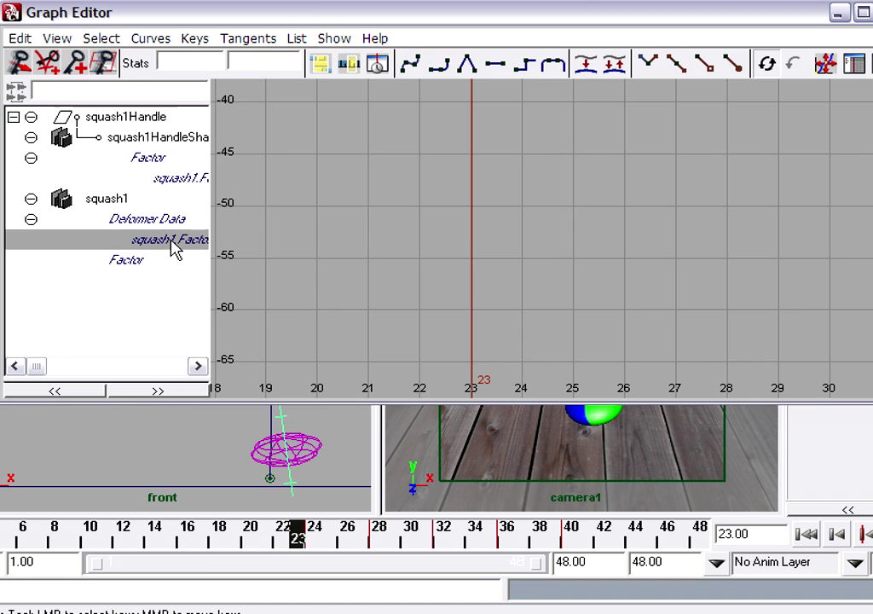
left_click(173, 179)
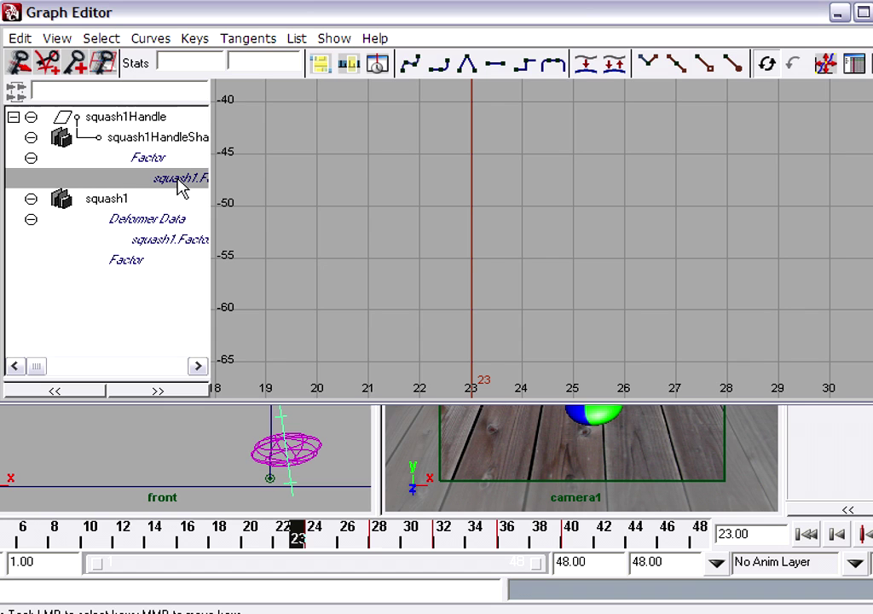
key("f")
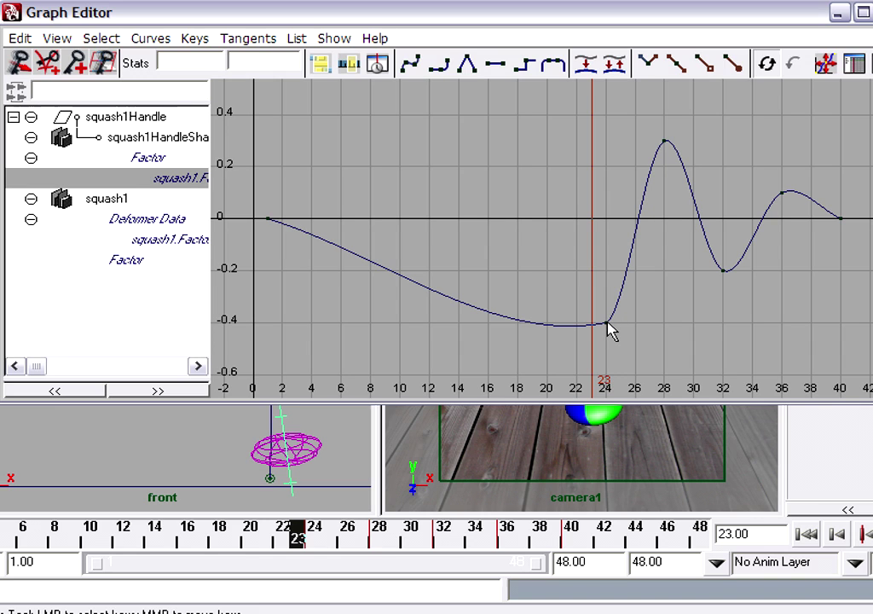
- Give the frame-1 Factor key a stepped tangent so it holds 0 until frame 24
left_click_drag(310, 182, 253, 245)
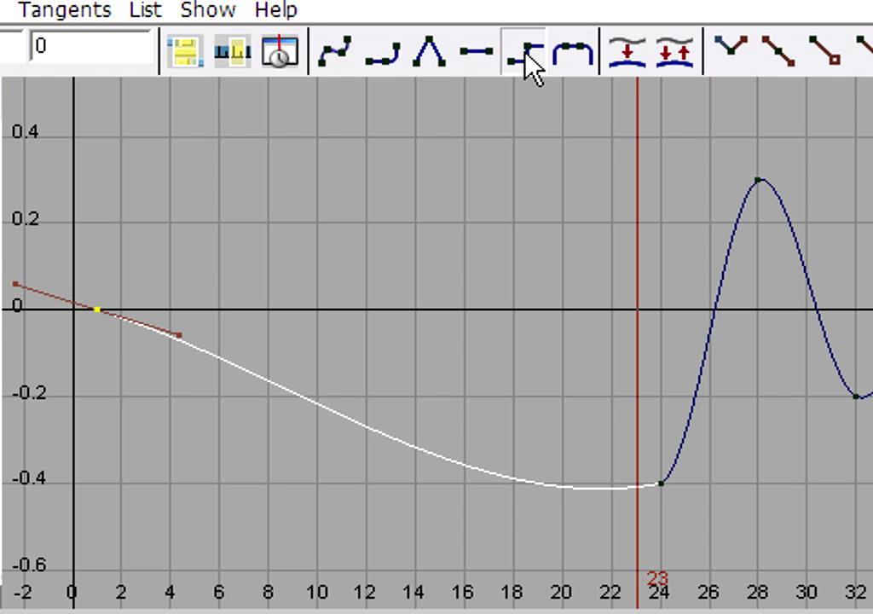
left_click(526, 54)
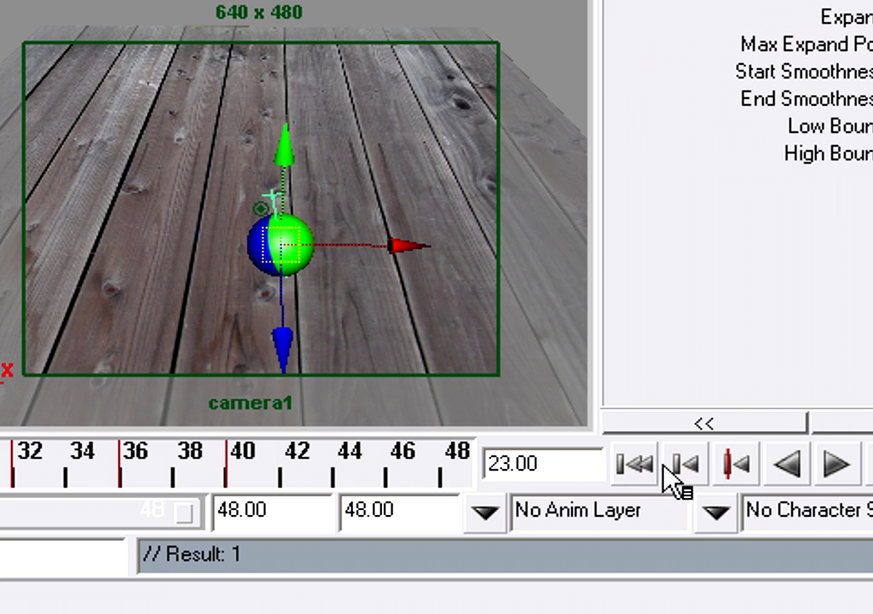
- Play the bounce from frame 1 to check the squash timing, then return to frame 1
left_click(636, 464)
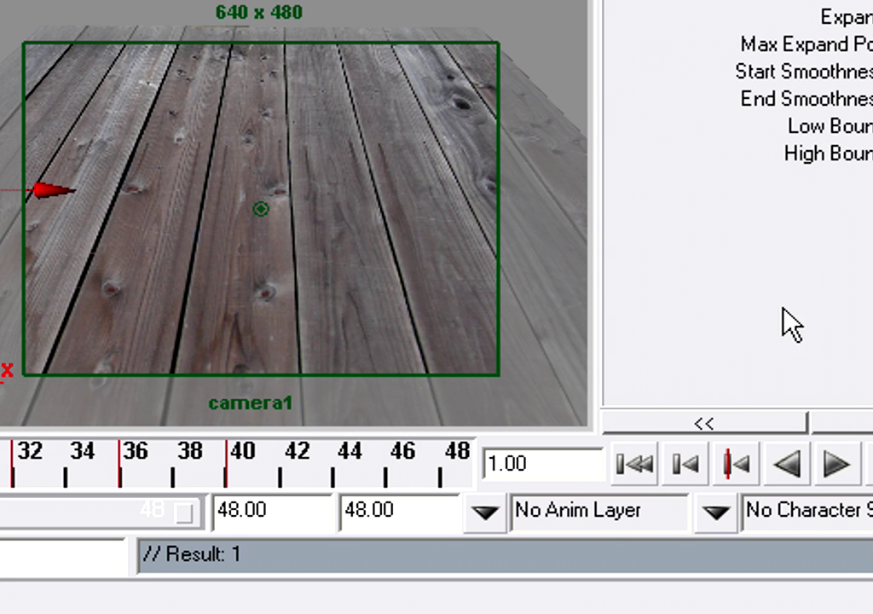
left_click(842, 463)
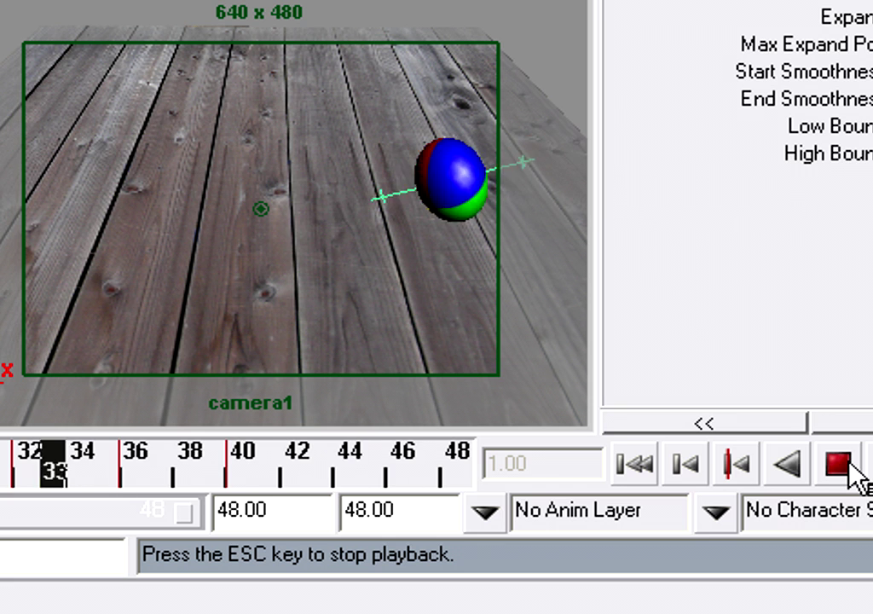
left_click(845, 464)
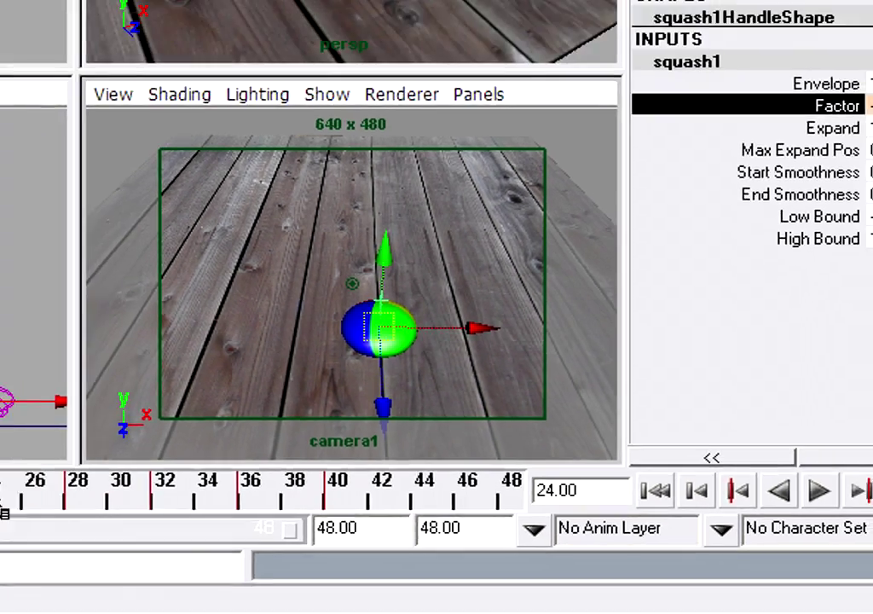
key("alt+v")
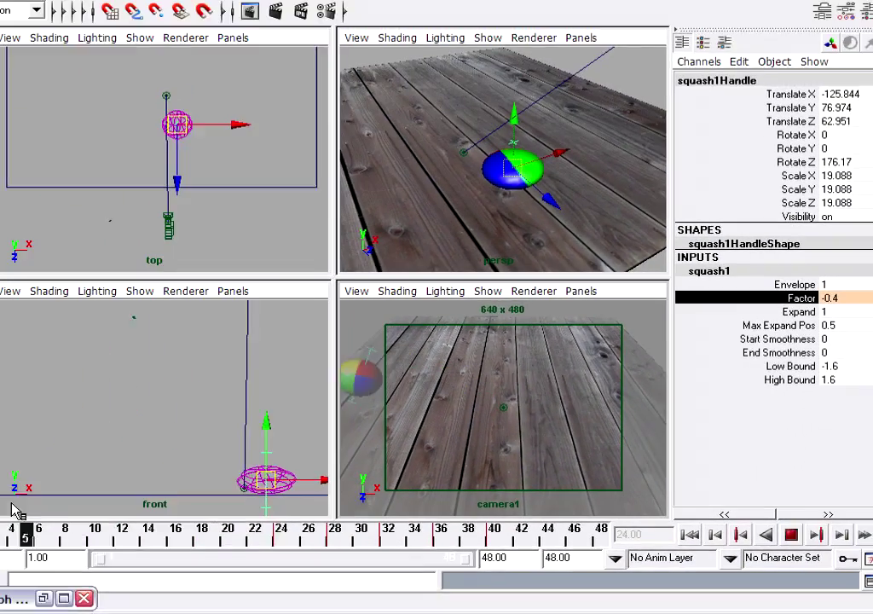
key("Escape")
key("alt+shift+v")
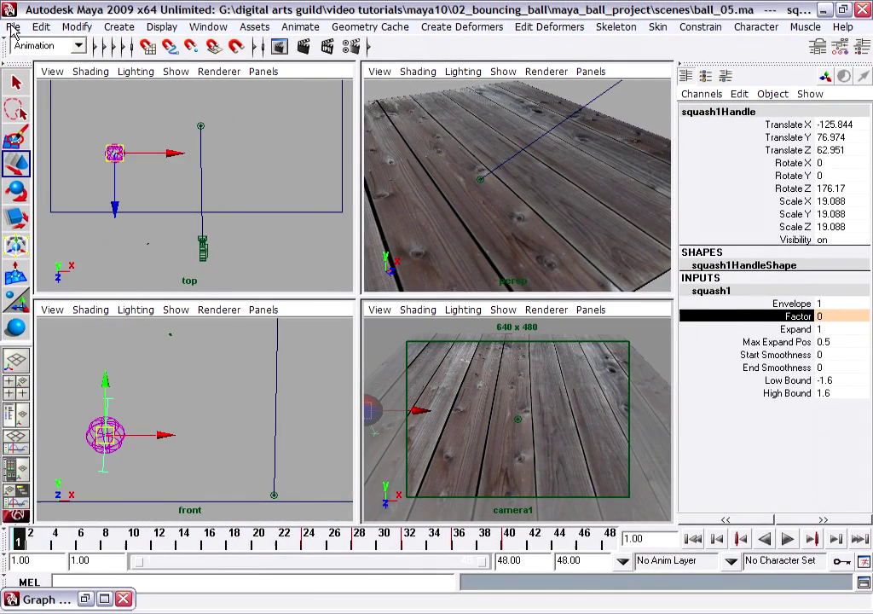
- Save ball_05.ma under the new name ball_06.ma, then restore the Graph Editor
left_click(13, 28)
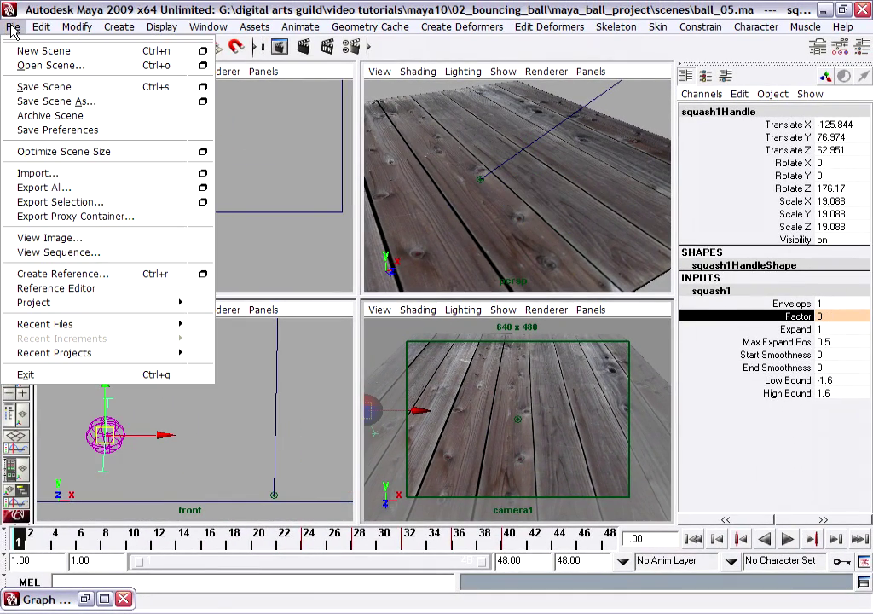
left_click(61, 103)
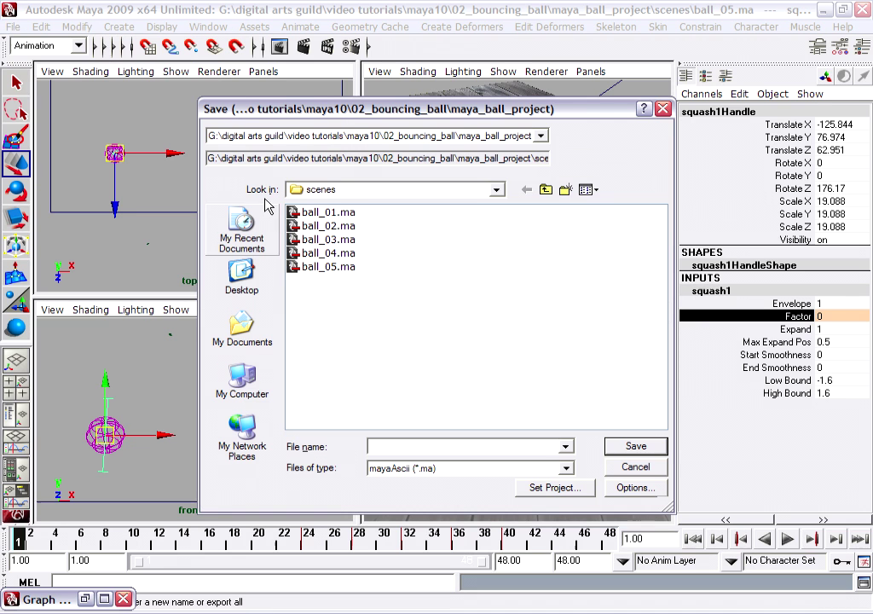
left_click(328, 267)
left_click(384, 341)
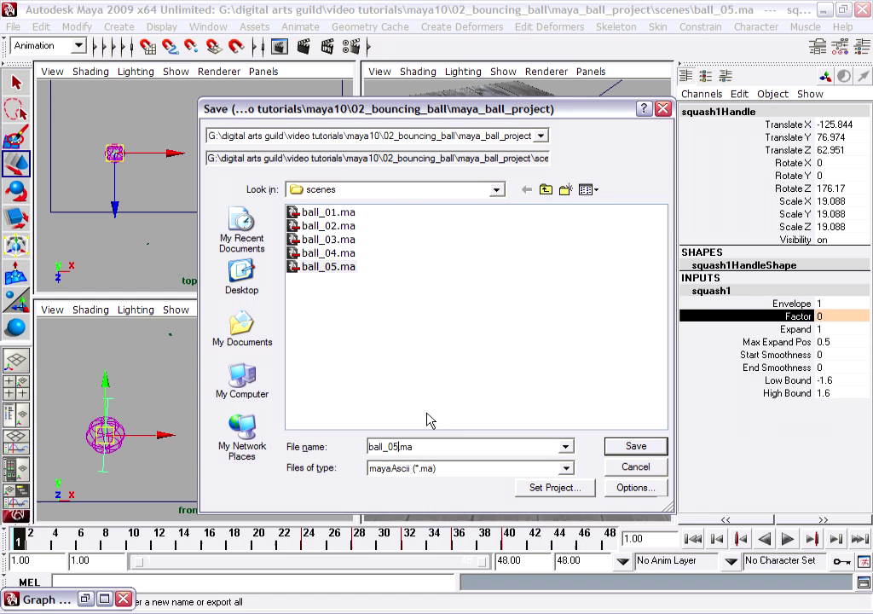
key("BackSpace")
type("6")
key("Return")
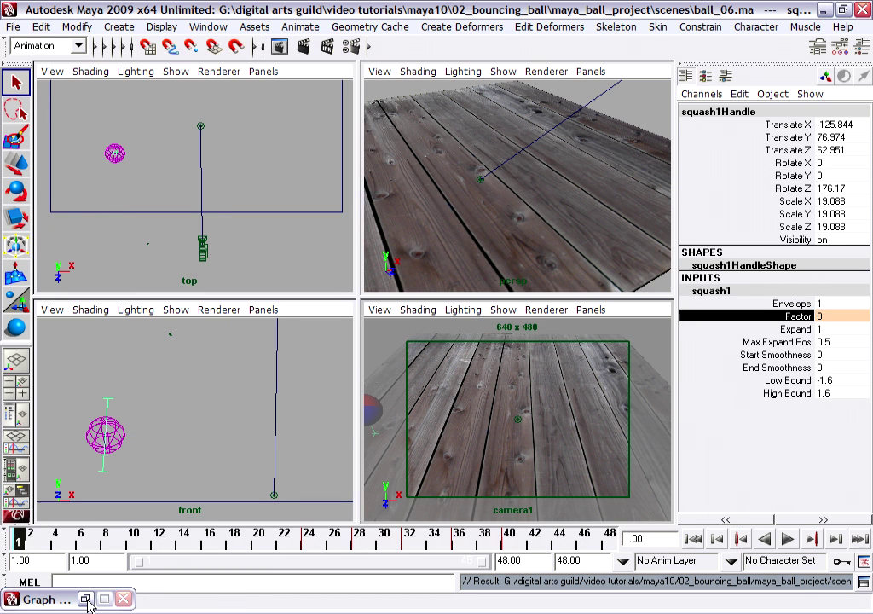
left_click(86, 599)
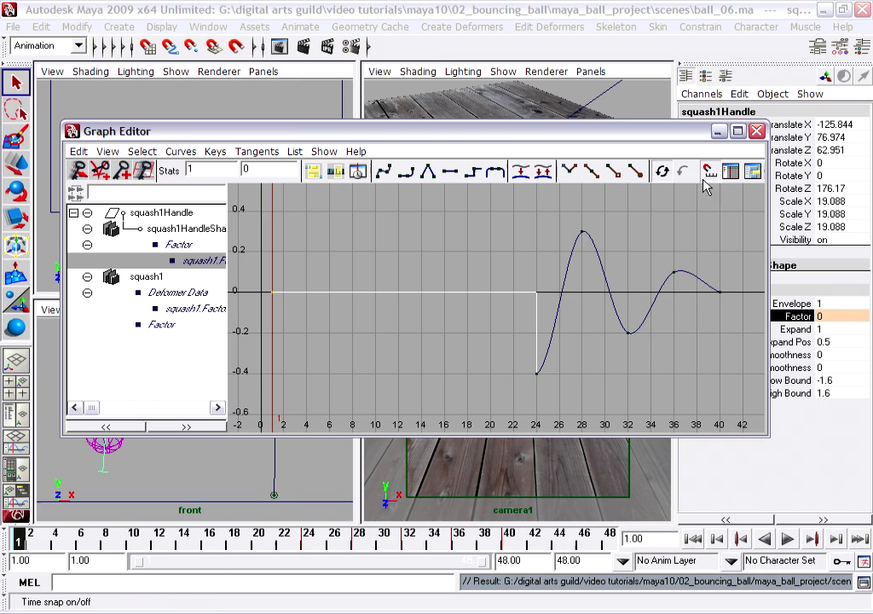
- Close the Graph Editor and open the Dope Sheet from Window > Animation Editors
left_click(757, 131)
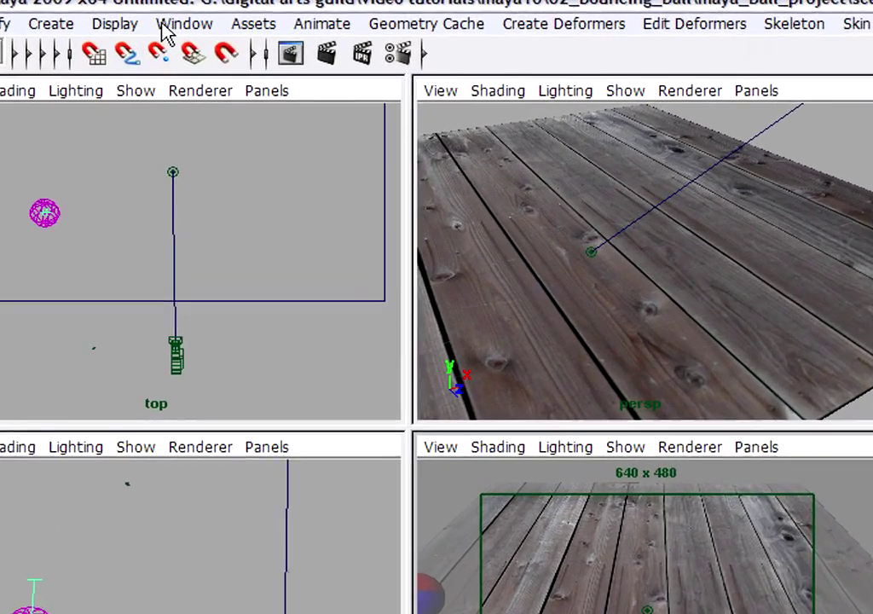
left_click(171, 26)
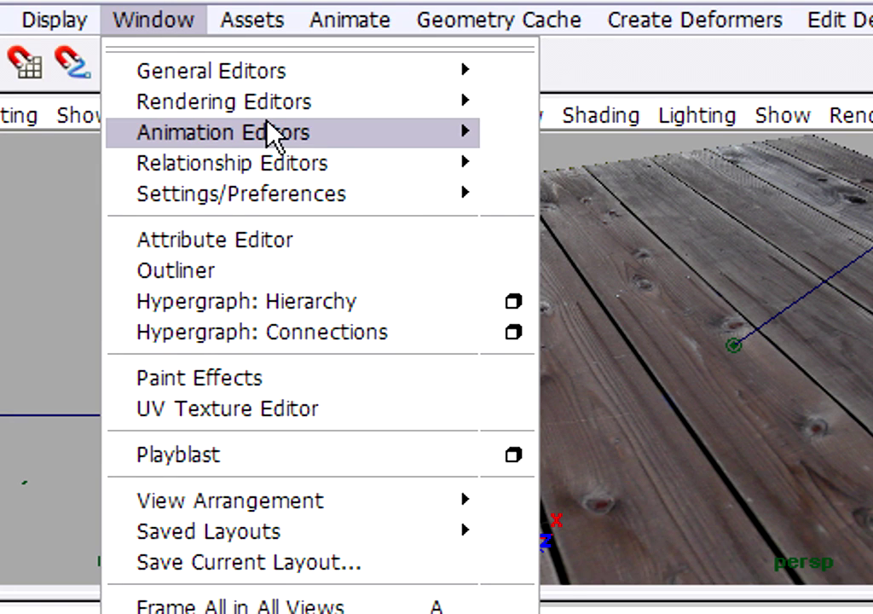
mouse_move(335, 137)
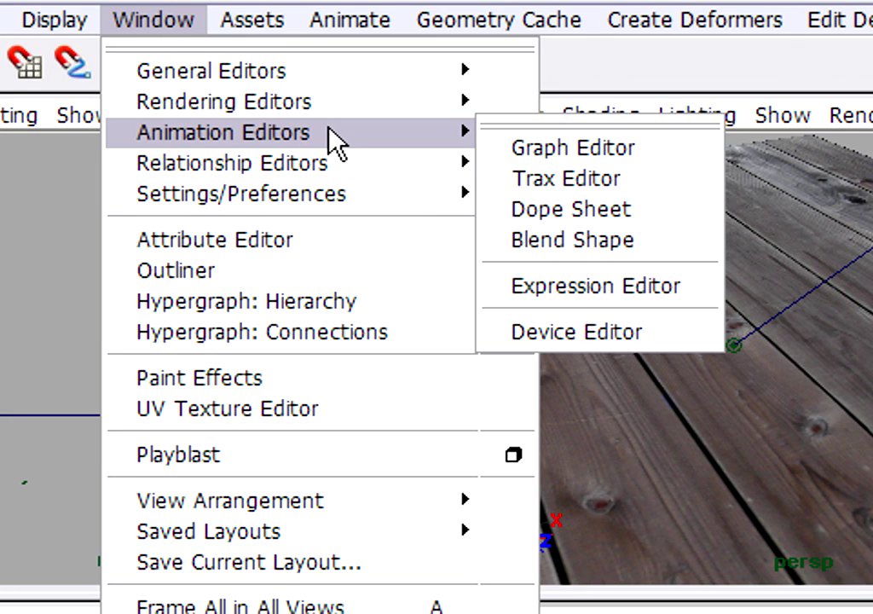
left_click(682, 226)
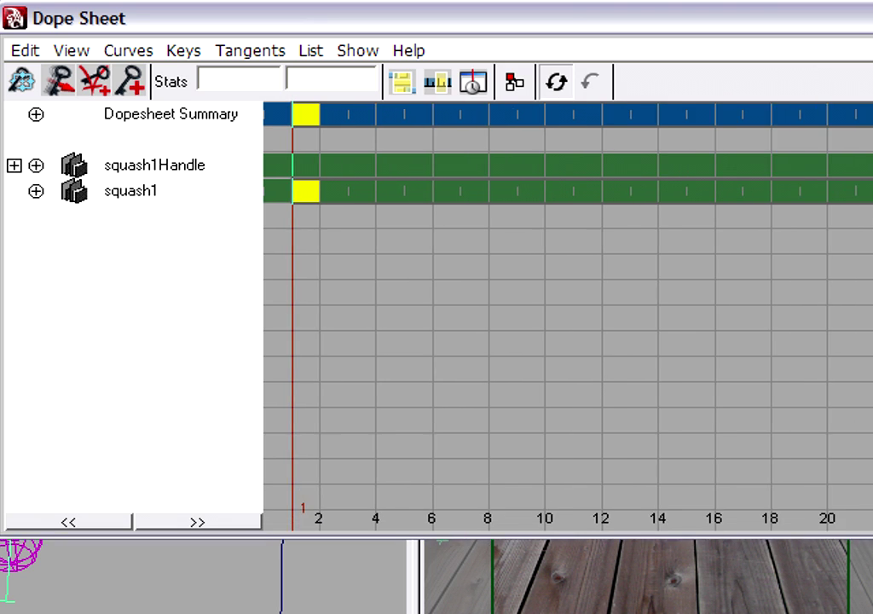
- Zoom and pan the Dope Sheet to fit squash1's keys from frame 1 to 40, and move the window aside
scroll(689, 364, "down", 3)
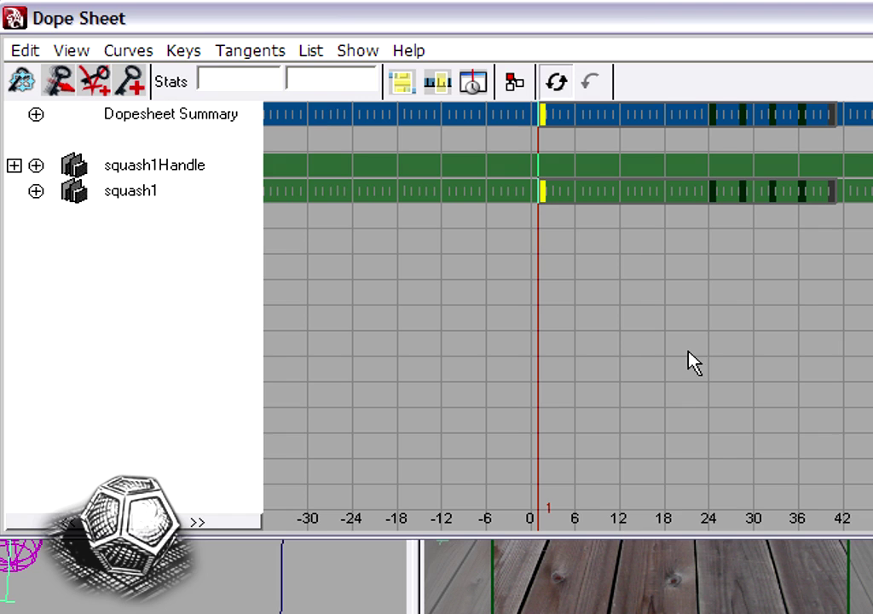
middle_click_drag(773, 301, 662, 266, "alt")
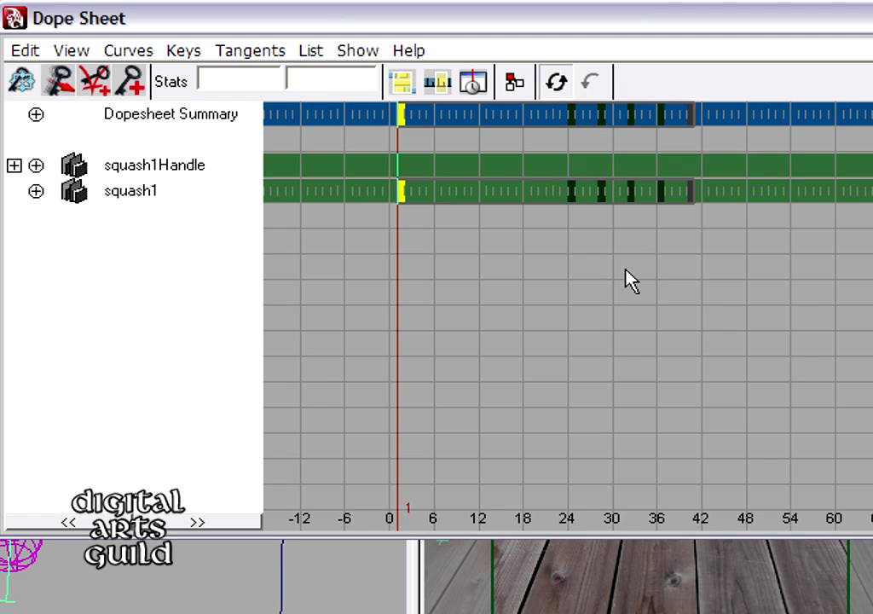
scroll(629, 282, "up", 5)
scroll(628, 282, "down", 8)
scroll(628, 281, "up", 4)
mouse_move(670, 300)
right_mouse_down("alt")
mouse_move(730, 287)
mouse_move(664, 294)
mouse_move(674, 300)
right_mouse_up("alt")
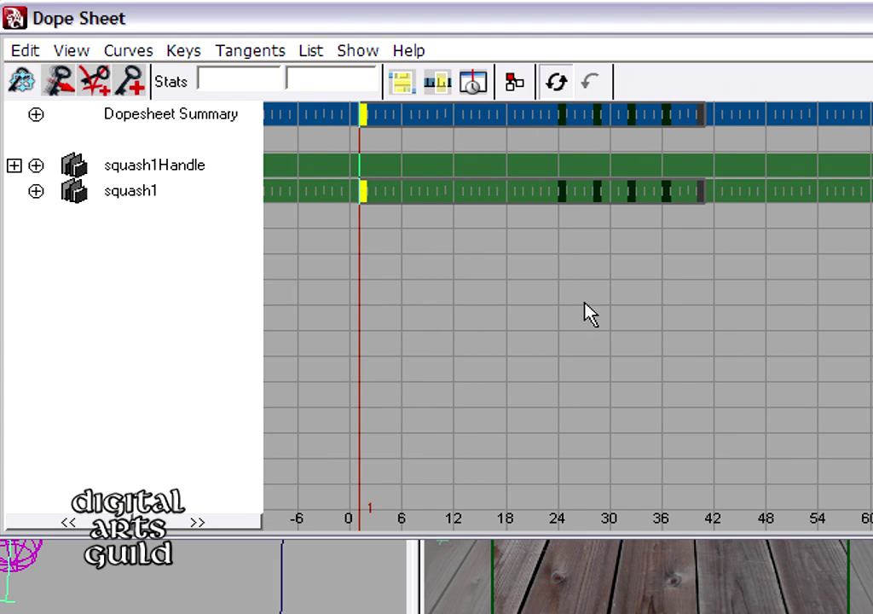
right_click_drag(585, 312, 559, 325, "alt")
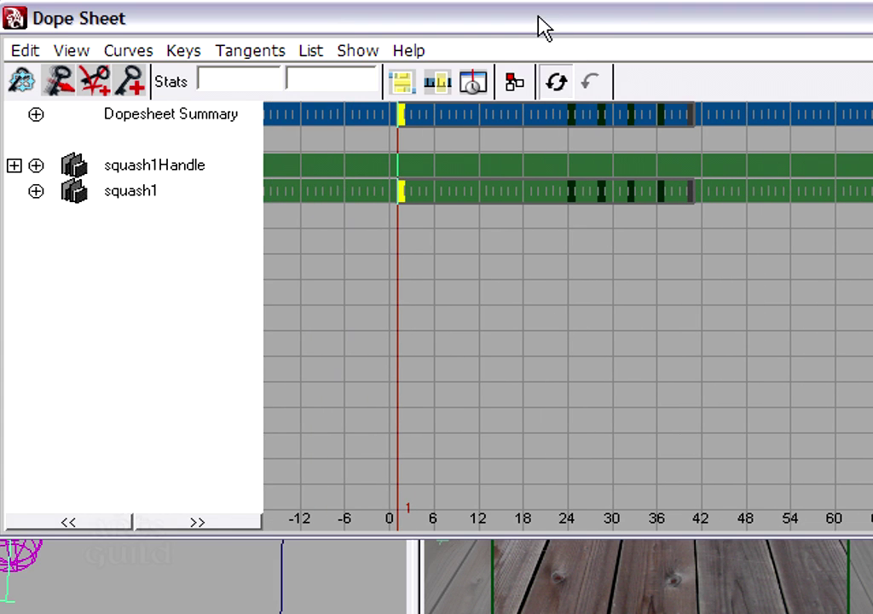
left_click_drag(541, 27, 675, 0)
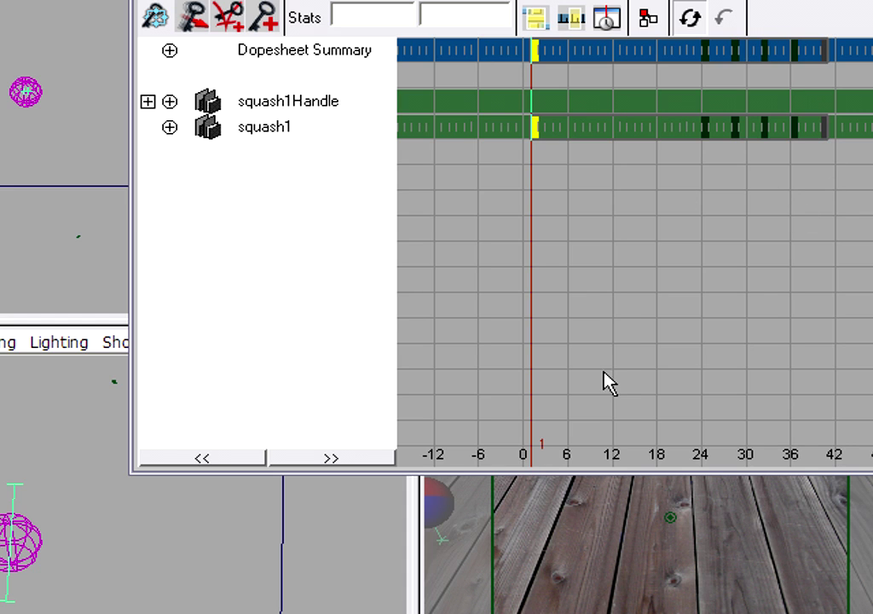
- Select squash1Handle and expand it down to squash1HandleShape's Factor keys
left_click(31, 534)
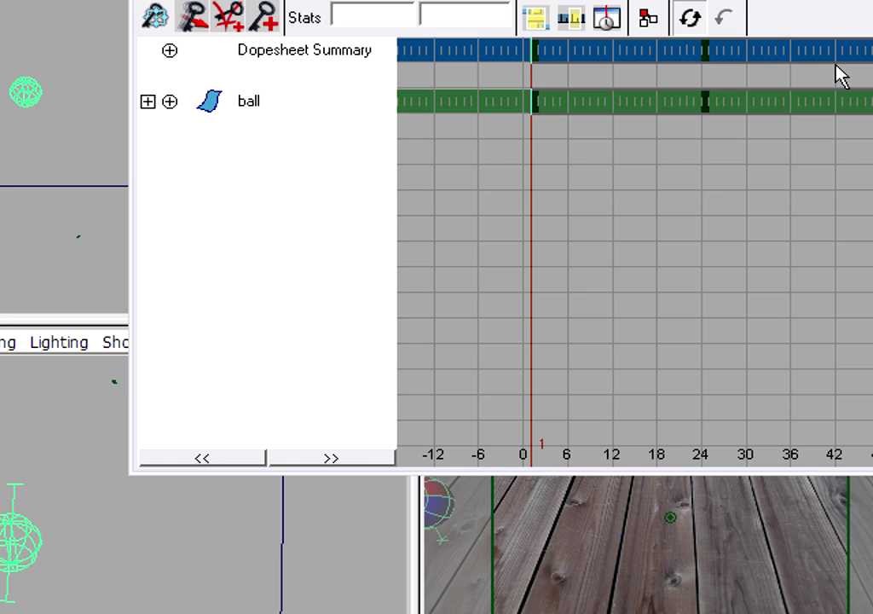
left_click_drag(2, 454, 39, 503)
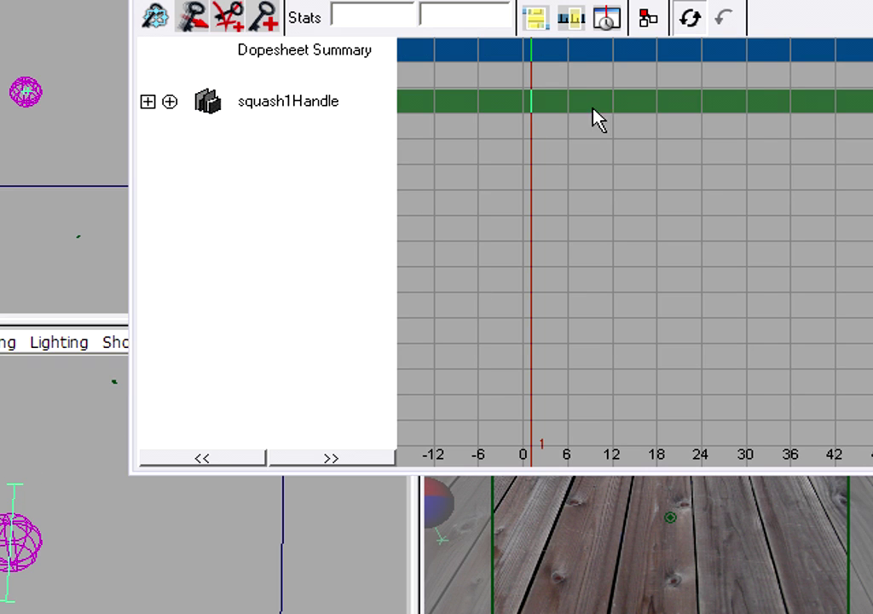
left_click(169, 101)
left_click(148, 103)
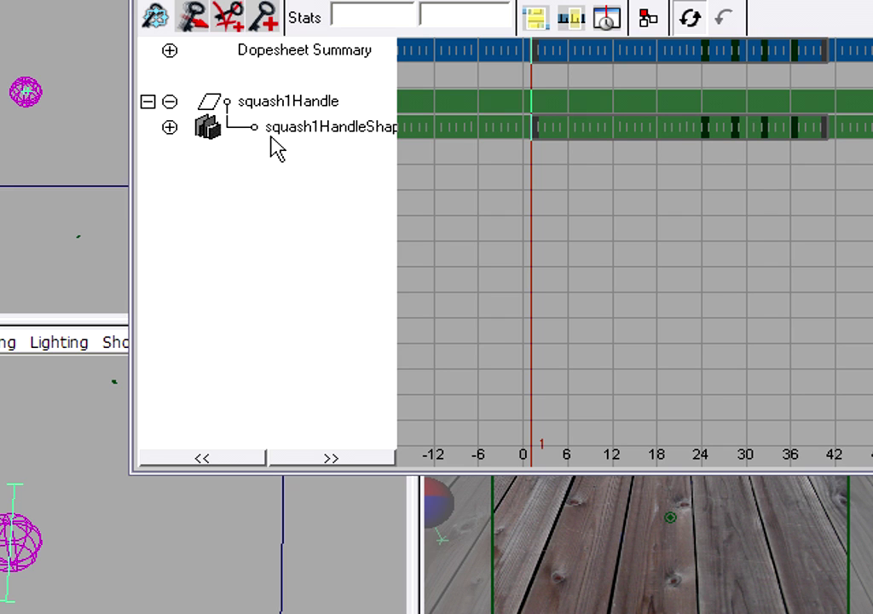
left_click(169, 127)
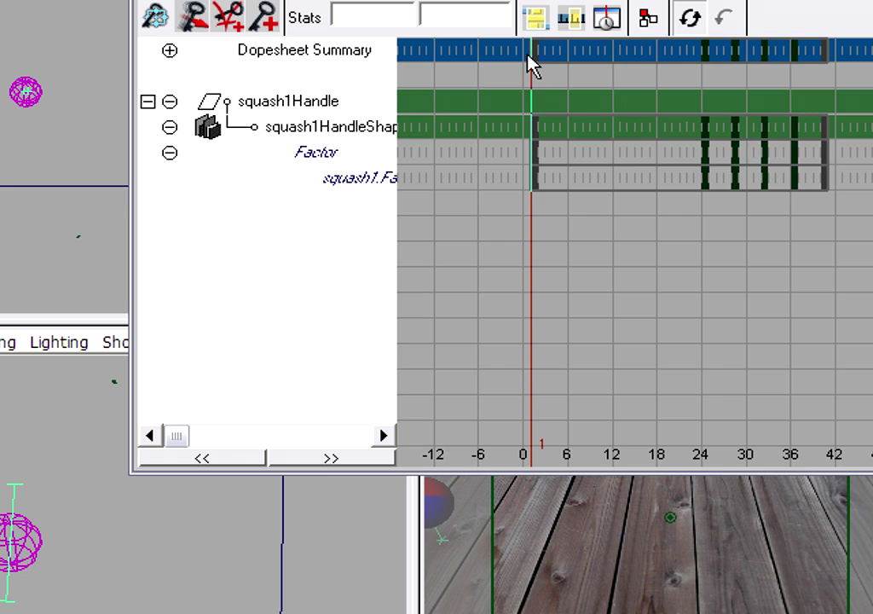
- Select the ball and expand its Translate into Translate X and Translate Y key rows
left_click(30, 546)
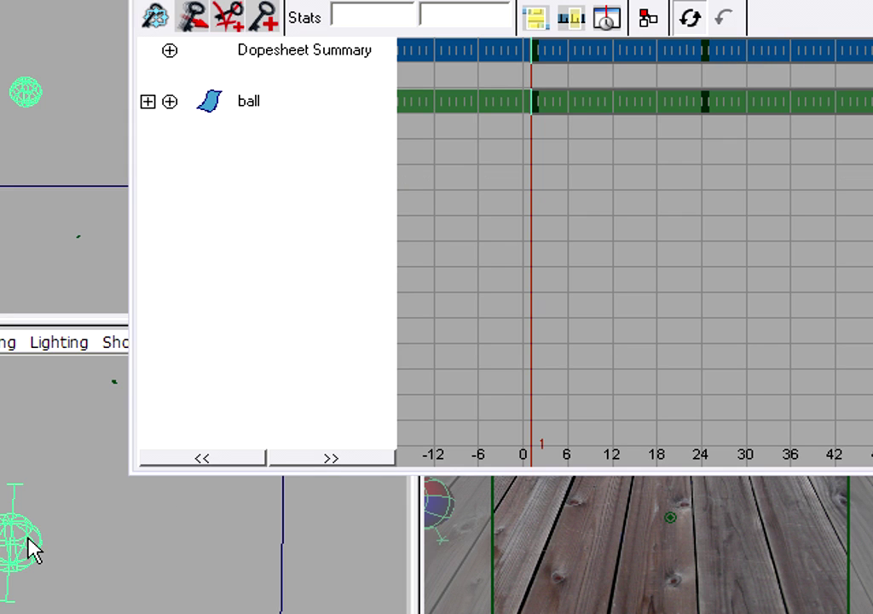
left_click(148, 101)
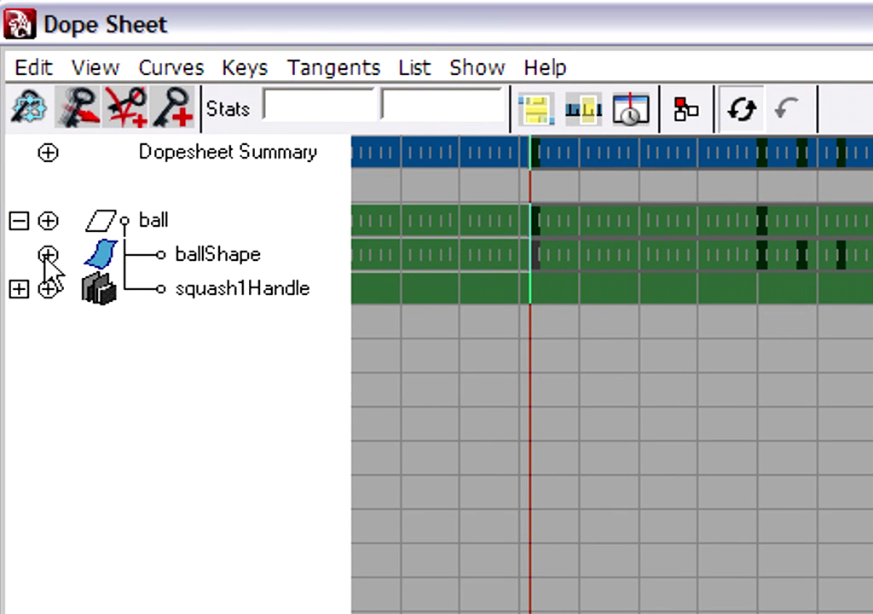
left_click(48, 220)
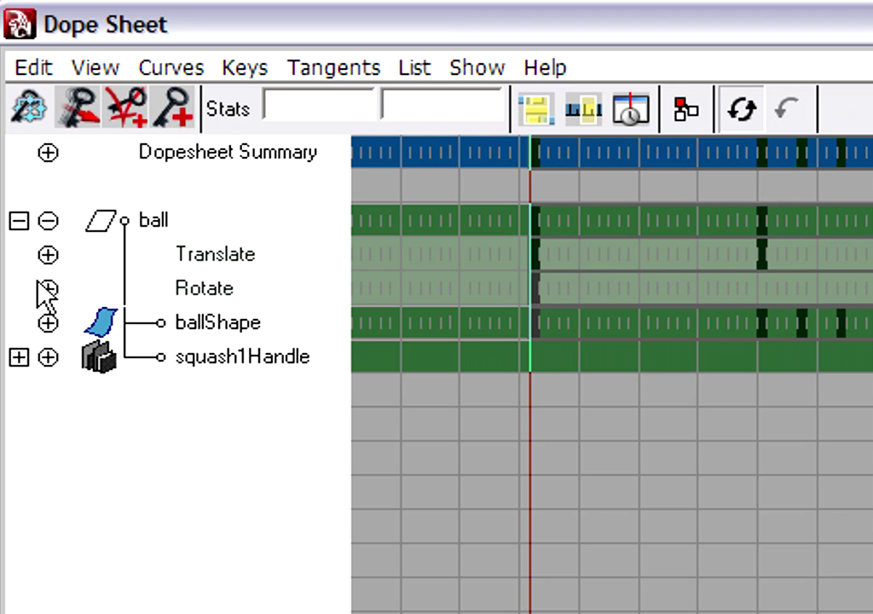
left_click(48, 254)
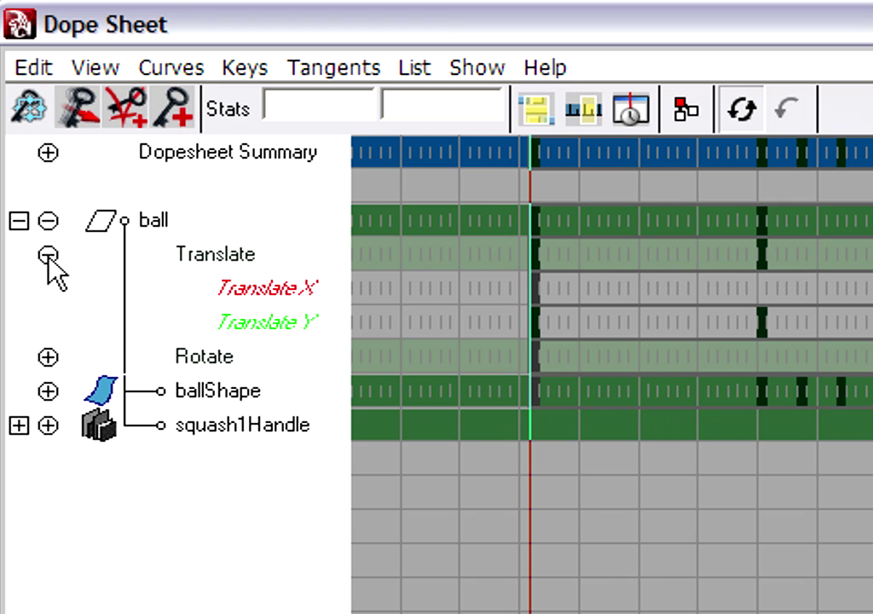
left_click(259, 325)
left_click(273, 291)
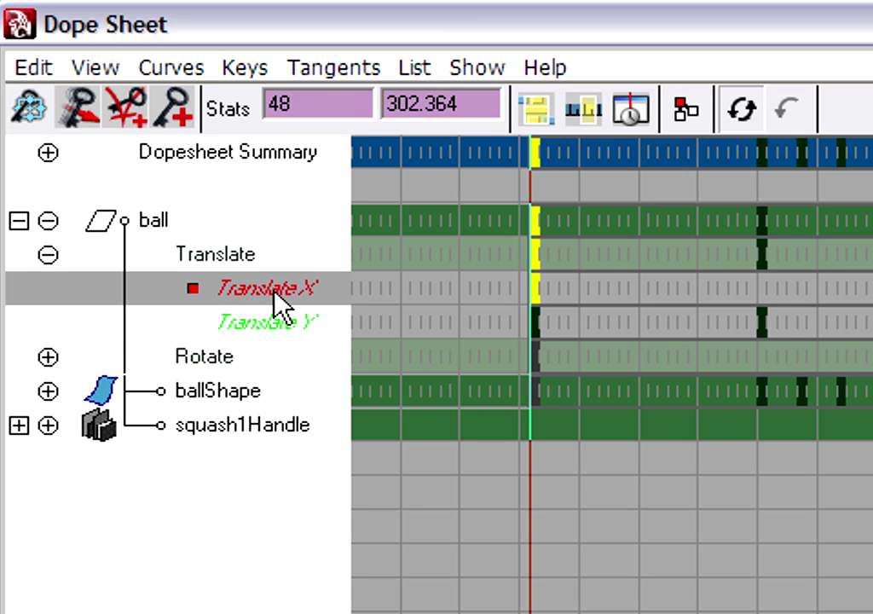
left_click(269, 320)
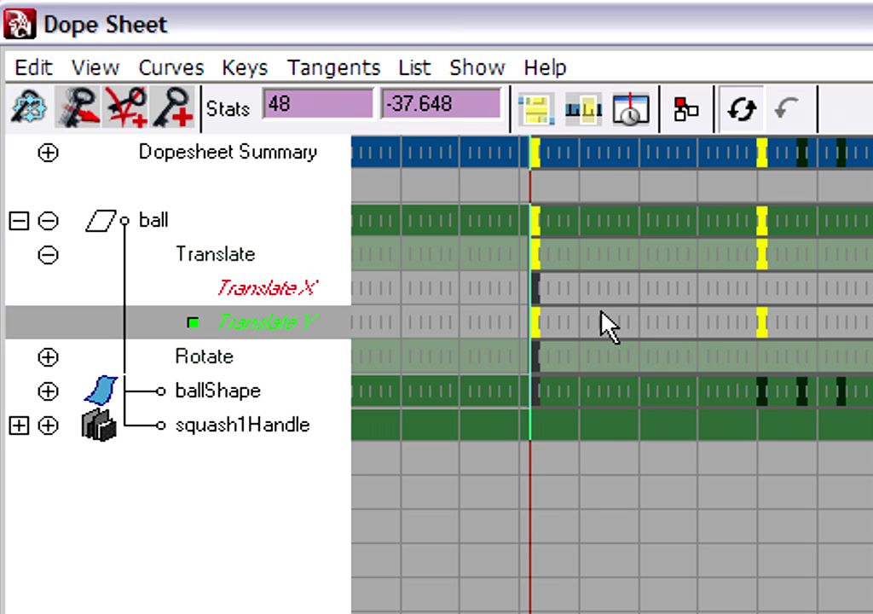
- Zoom the Dope Sheet to frame 1 and inspect the ball's Translate Y key there
right_click_drag(605, 325, 619, 291, "alt")
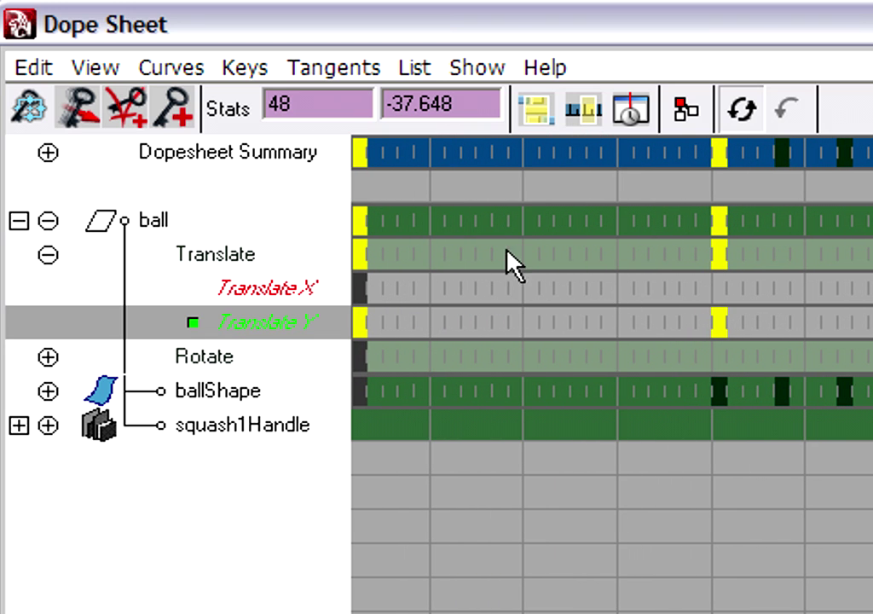
middle_click_drag(439, 256, 754, 247, "alt")
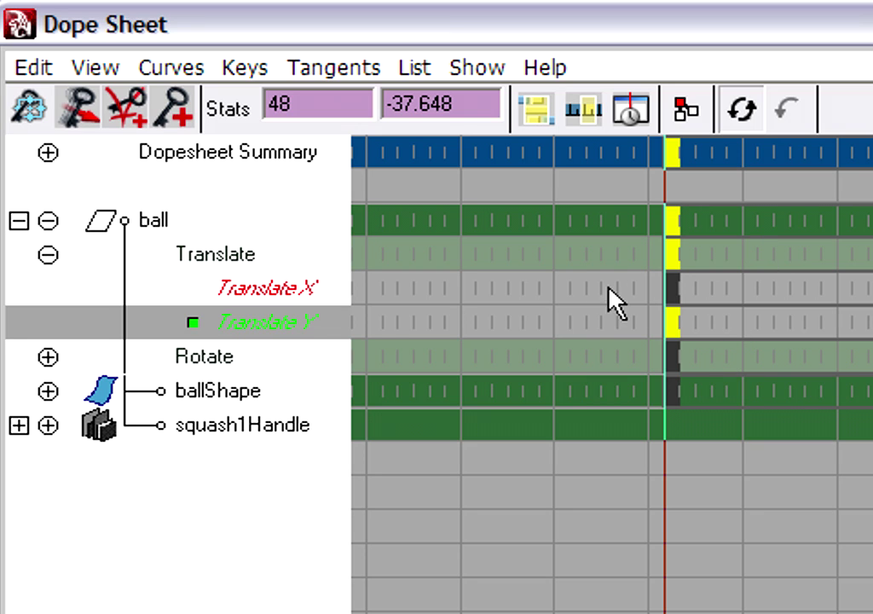
left_click(689, 323)
left_click(673, 321)
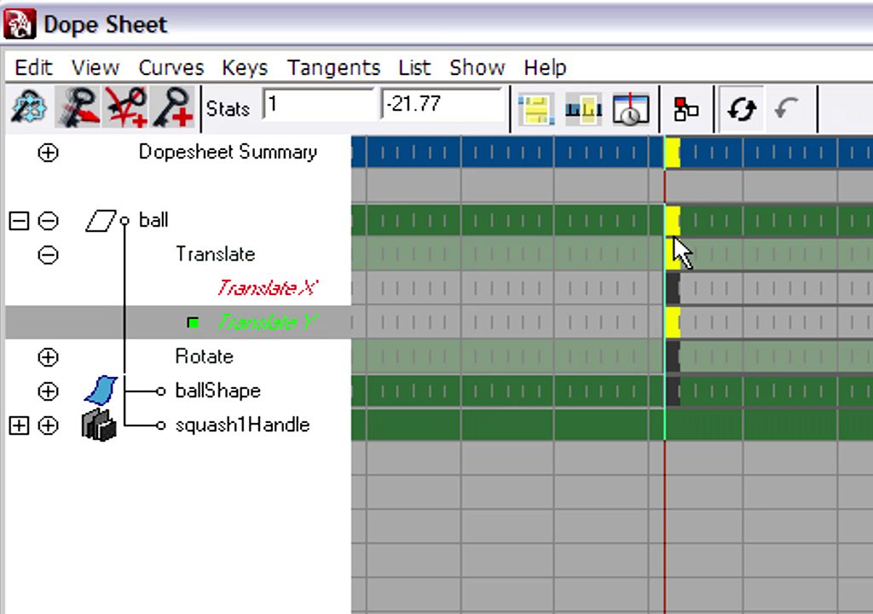
left_click(834, 234)
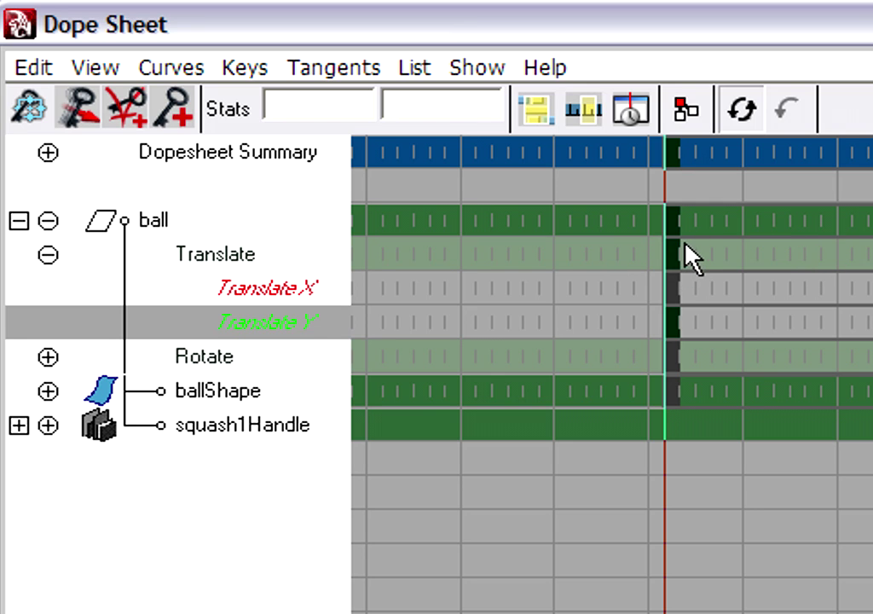
- Expand Rotate into Rotate Z and check that its frame-1 key reads 0
left_click(48, 357)
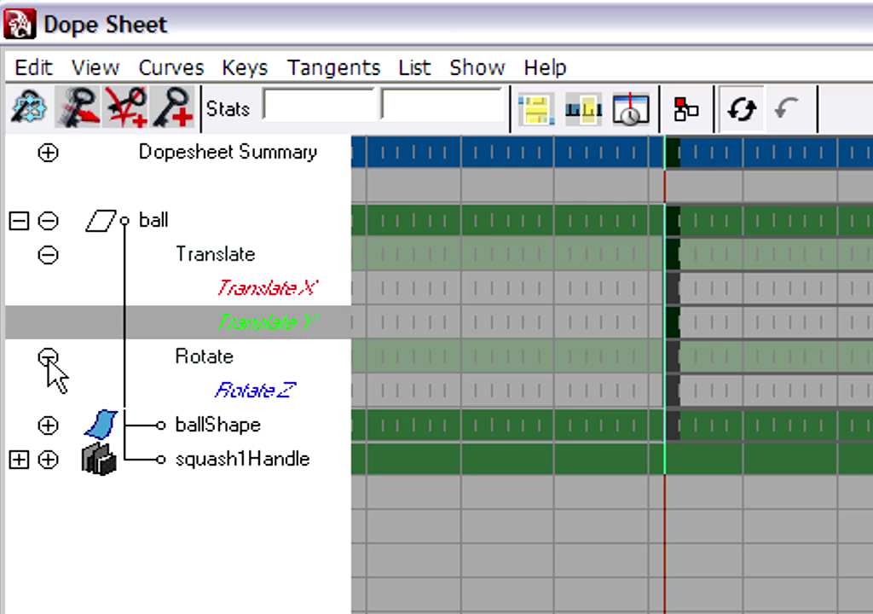
left_click(678, 254)
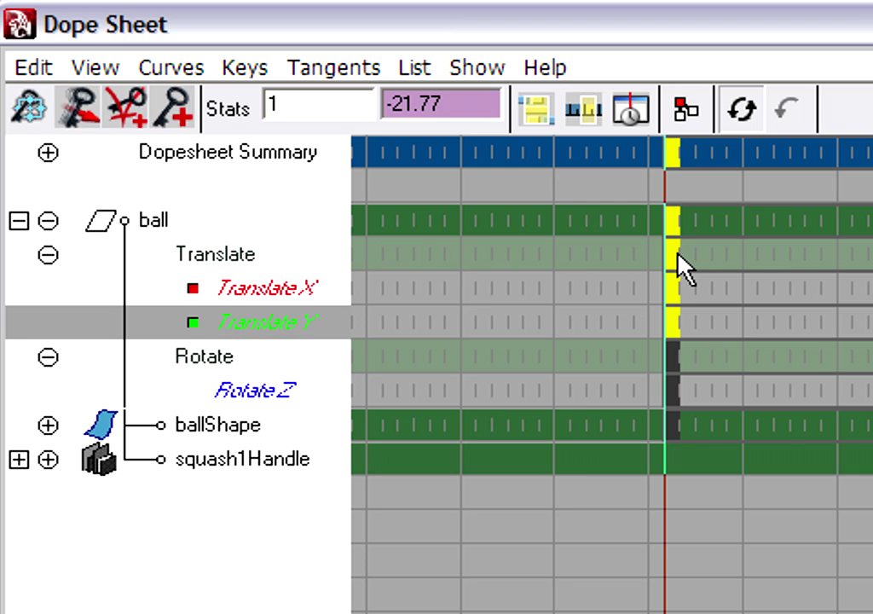
left_click(673, 354)
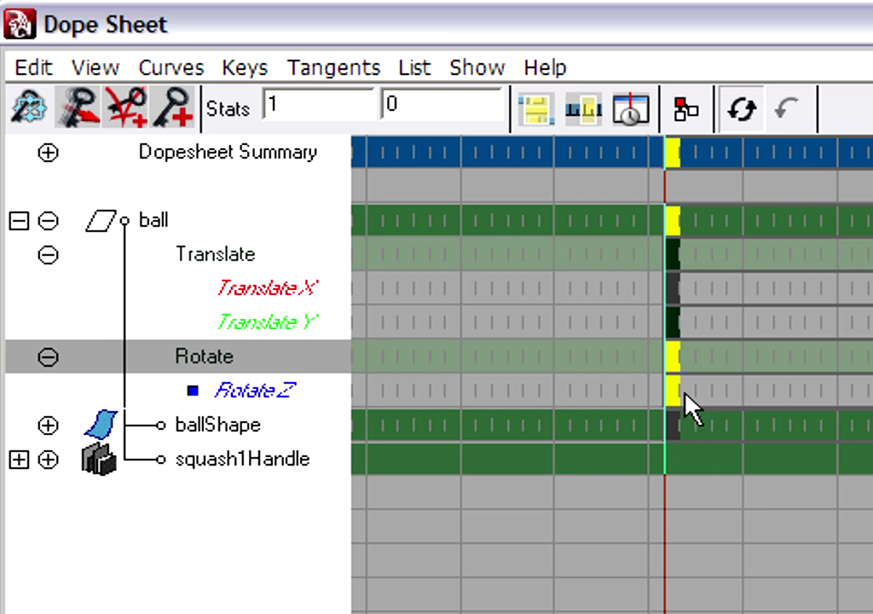
left_click(717, 405)
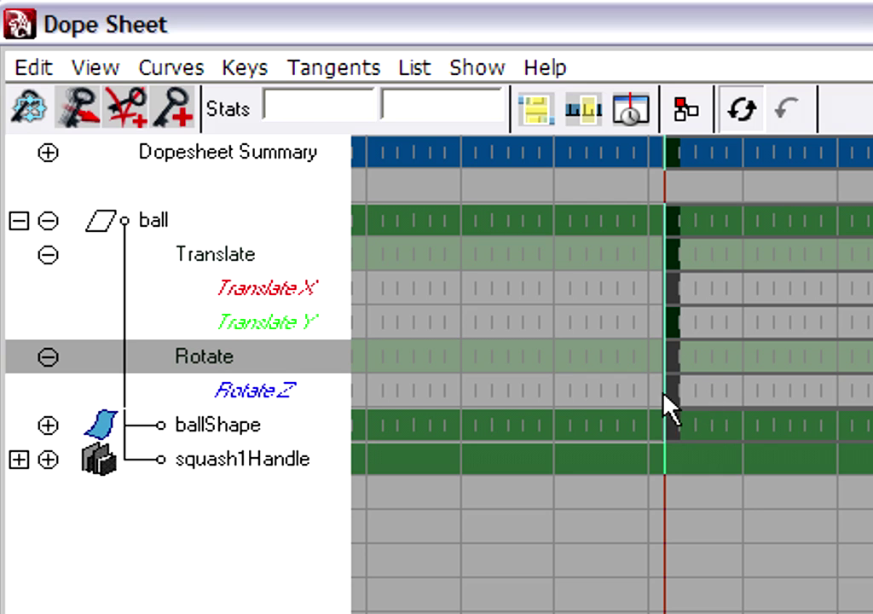
left_click(673, 385)
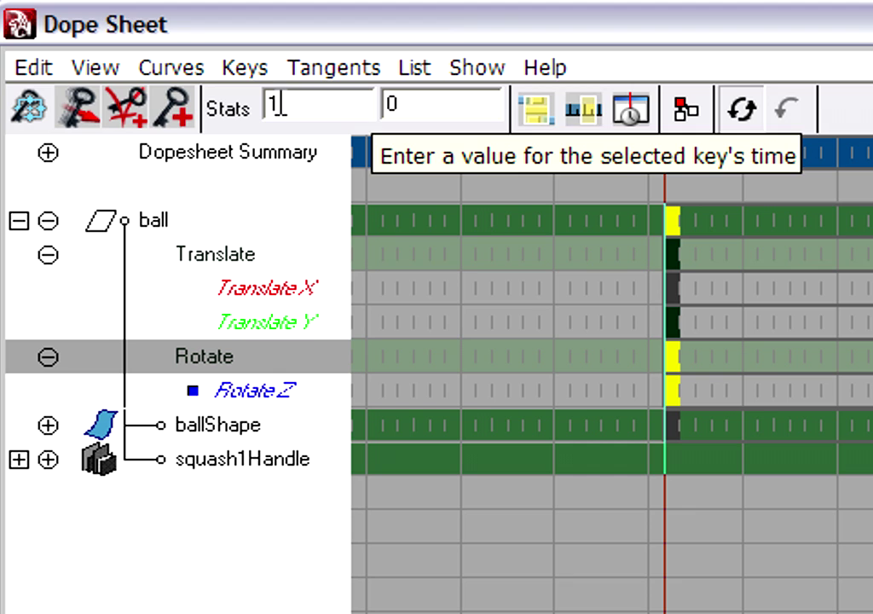
left_click(266, 322)
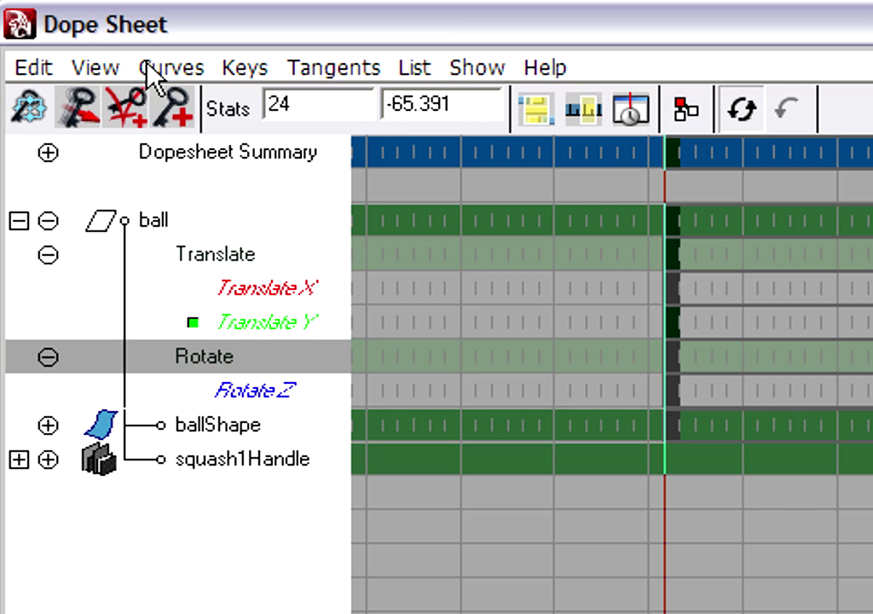
- Turn on View > Scene Summary, deselect the ball, and frame all keys from 0 to 48
left_click(107, 75)
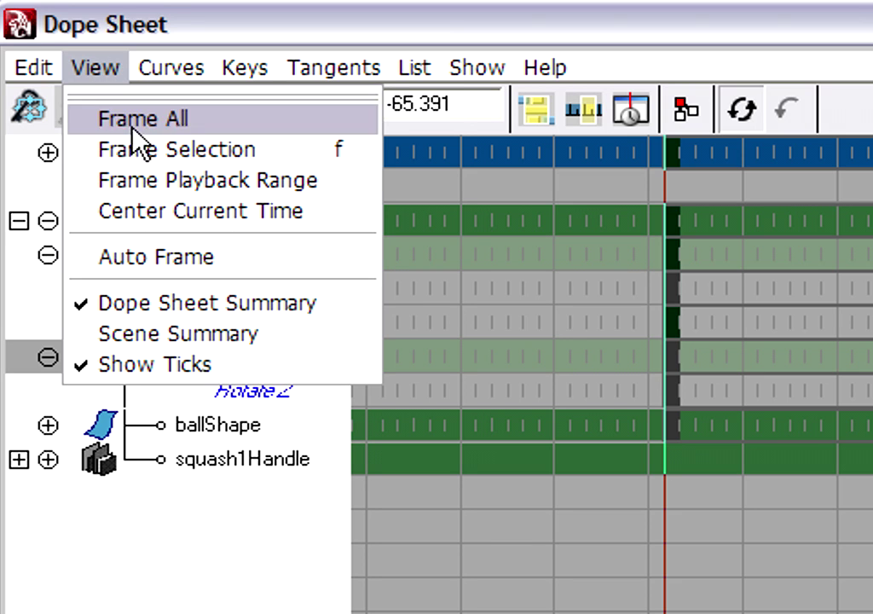
left_click(292, 334)
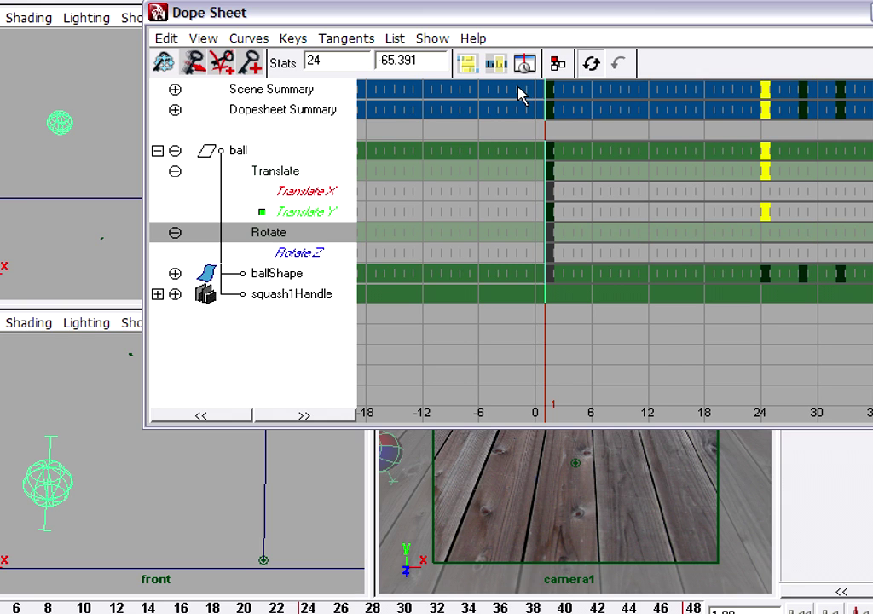
left_click(7, 391)
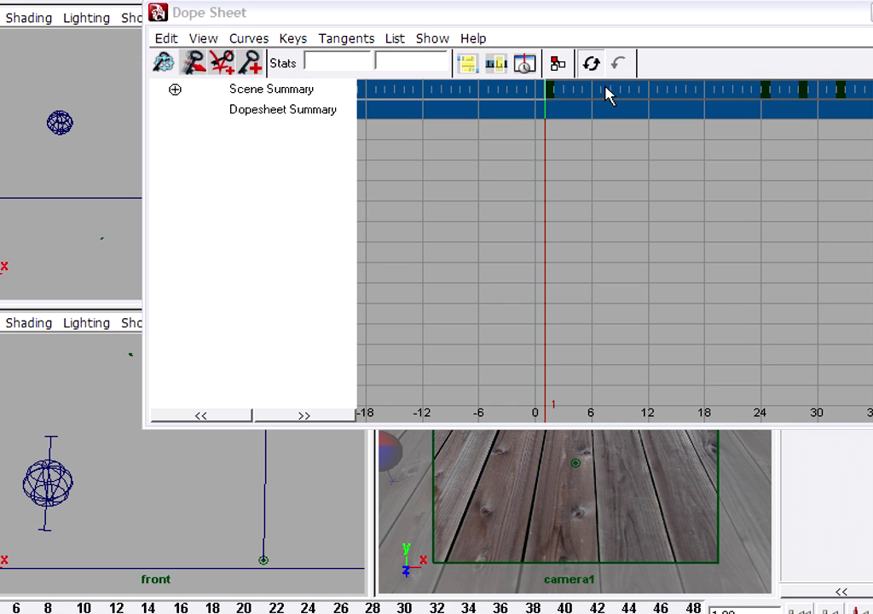
key("a")
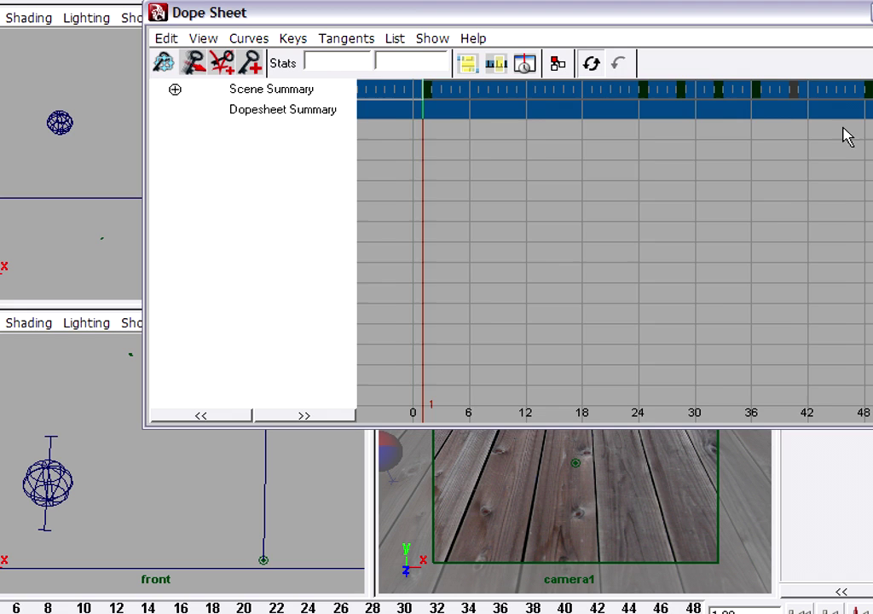
mouse_move(609, 171)
middle_mouse_down("alt")
mouse_move(716, 193)
mouse_move(610, 191)
middle_mouse_up("alt")
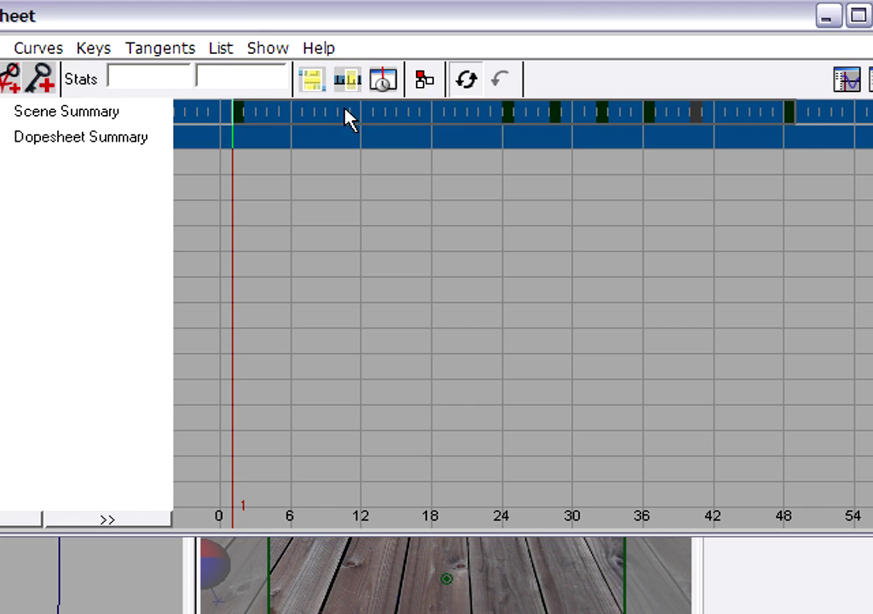
- Scale all Scene Summary keys so the animation ends near frame 30 instead of 48
left_click_drag(211, 109, 805, 119)
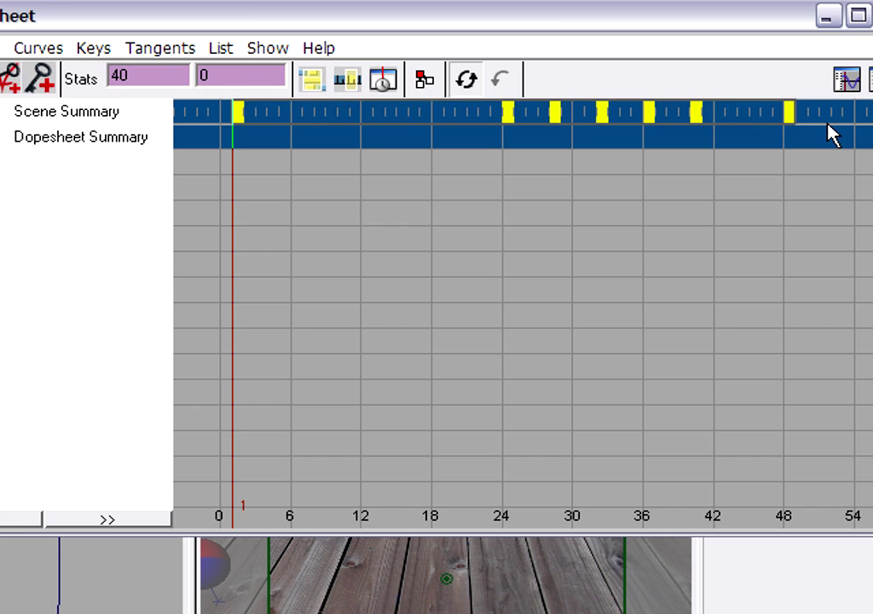
key("w")
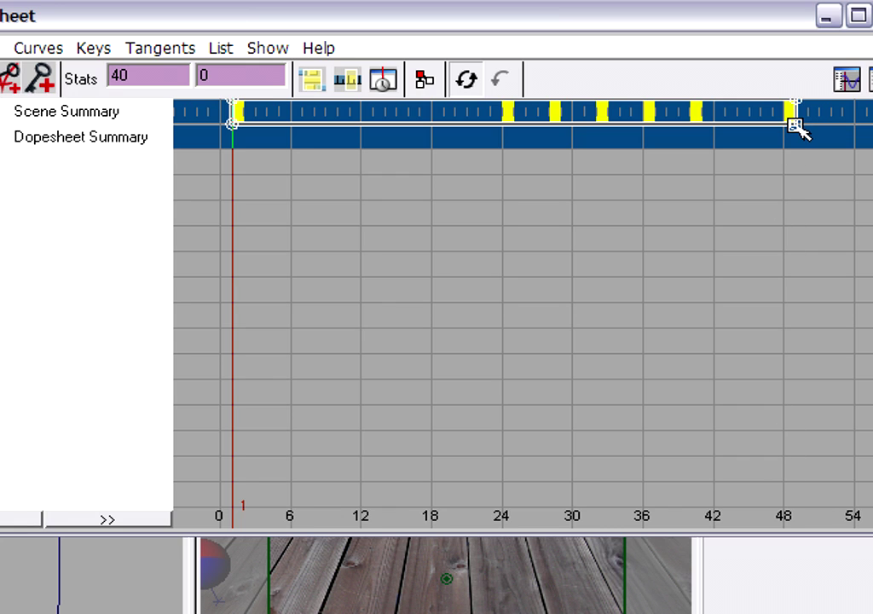
left_click_drag(794, 125, 580, 143)
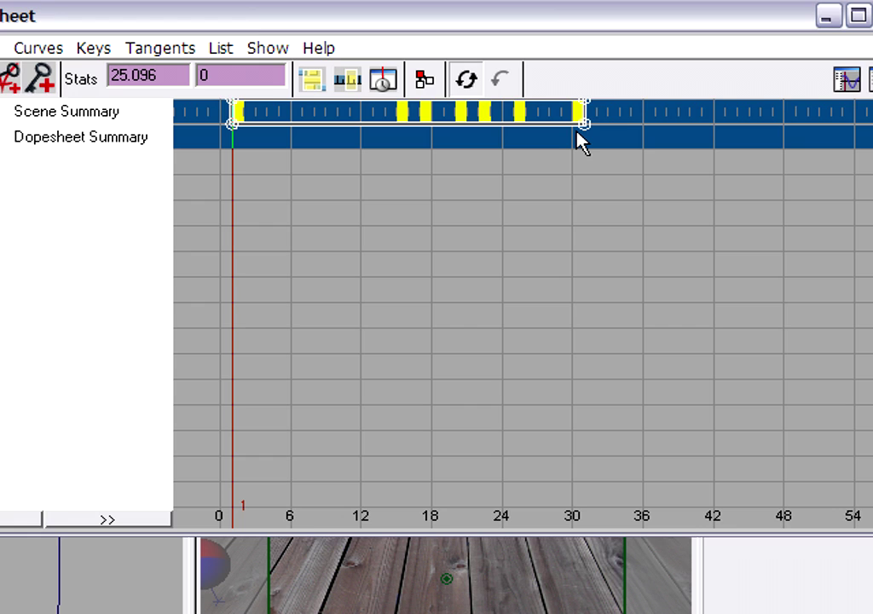
mouse_move(578, 134)
left_mouse_down()
mouse_move(616, 130)
mouse_move(579, 124)
left_mouse_up()
- Minimize the Dope Sheet and play back the retimed bouncing-ball animation
left_click(827, 17)
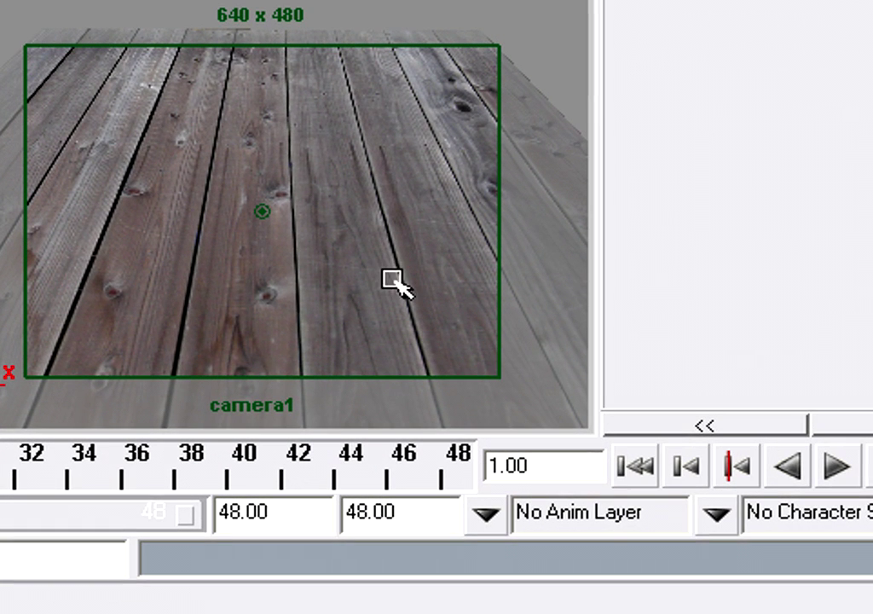
left_click(836, 464)
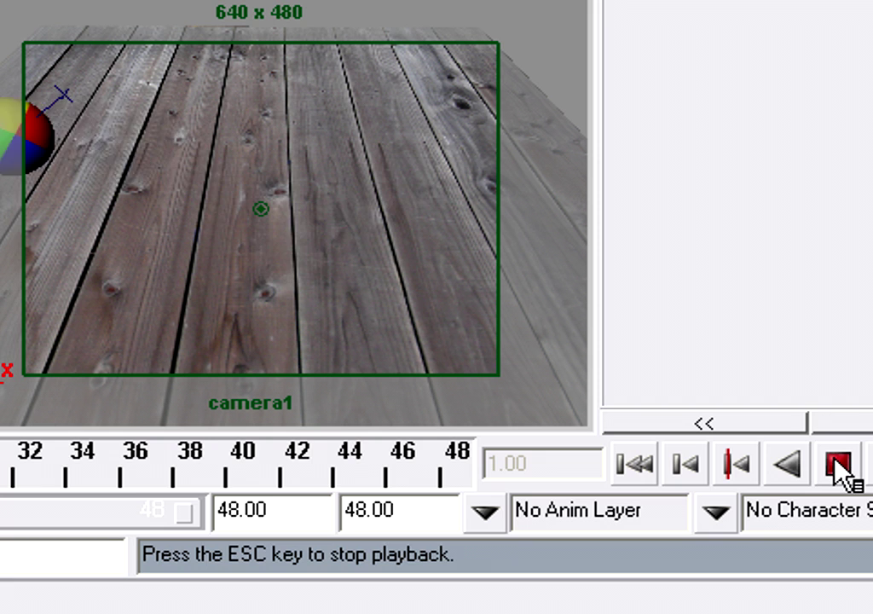
left_click(840, 465)
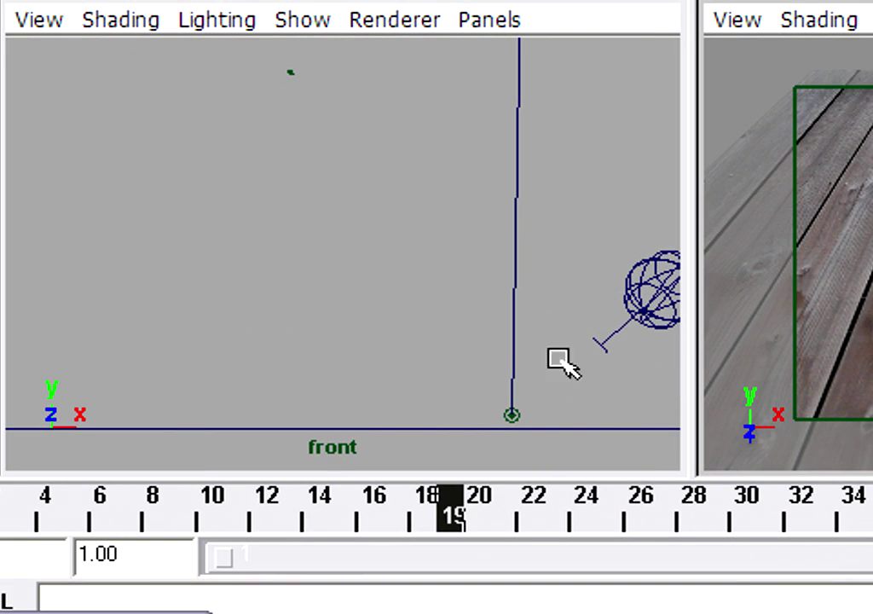
- Frame the ball in the front view and scrub around frame 15 to inspect the squash
middle_click_drag(528, 345, 230, 230, "alt")
scroll(256, 236, "up", 2)
middle_click_drag(455, 209, 454, 318, "alt")
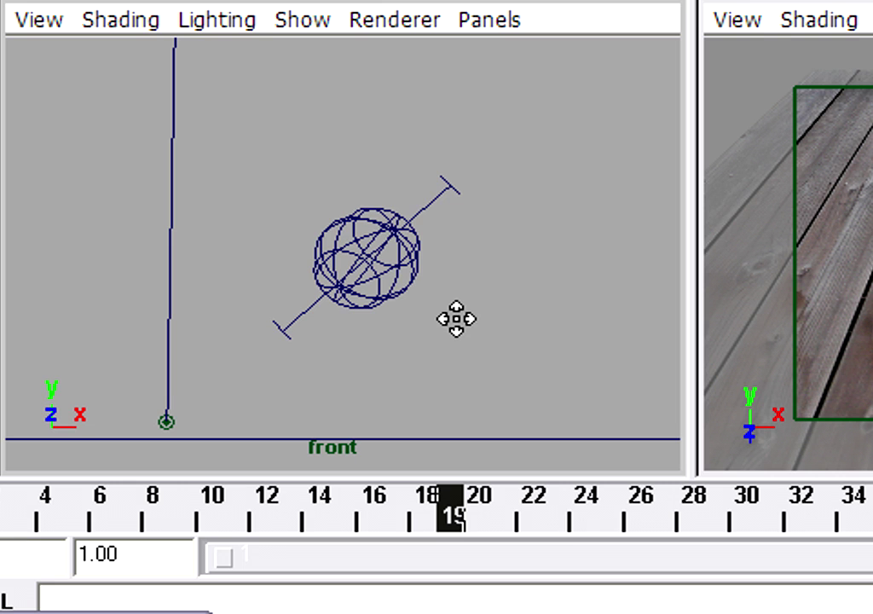
left_click_drag(510, 515, 370, 520)
left_click(350, 520)
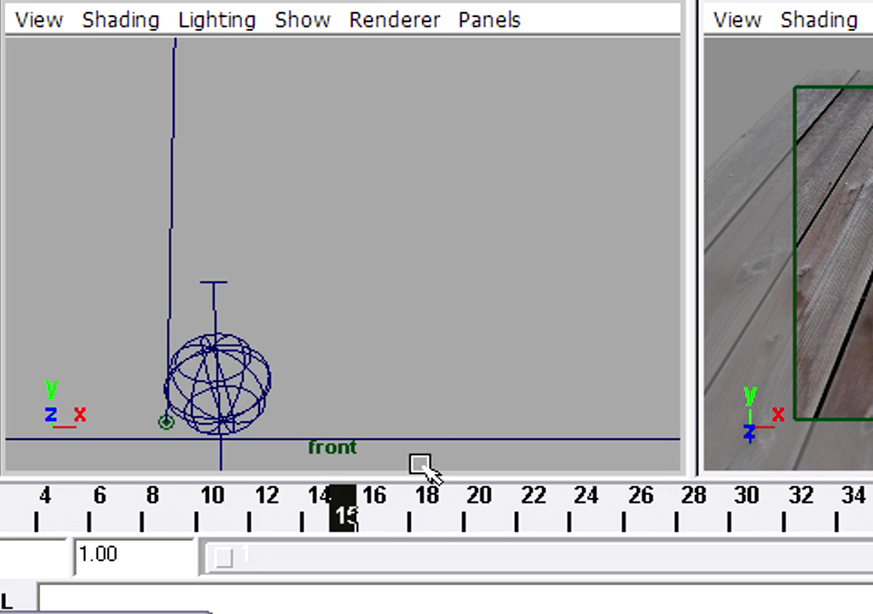
middle_click_drag(472, 307, 463, 127, "alt")
scroll(463, 160, "up", 3)
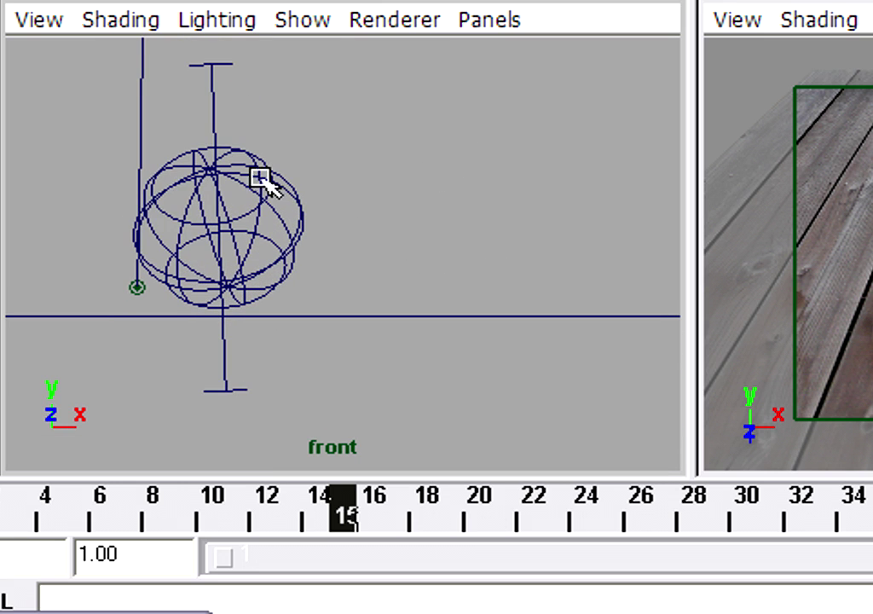
left_click(349, 521)
left_click_drag(332, 512, 349, 524)
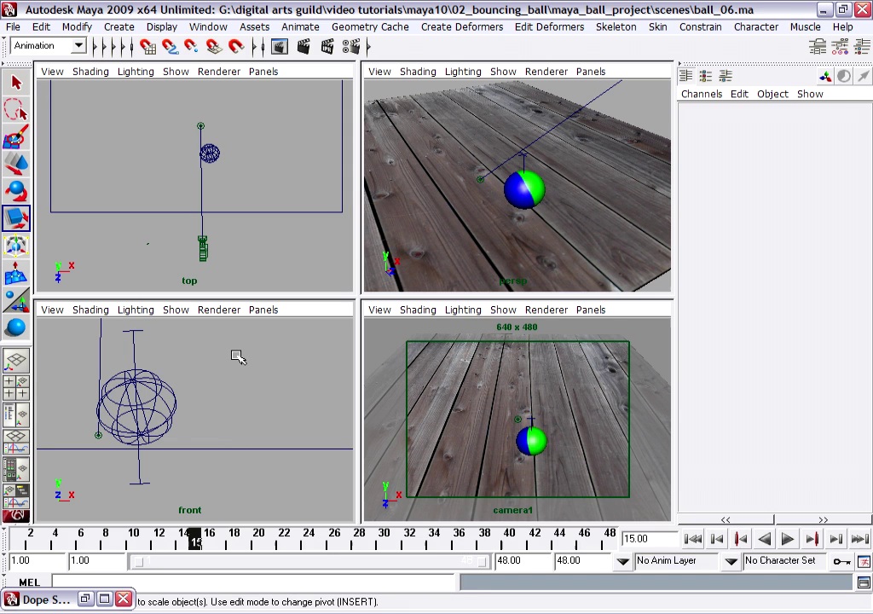
- Restore the Dope Sheet and check scaled key times such as 15.22, 20.136 and 22.632
left_click(85, 599)
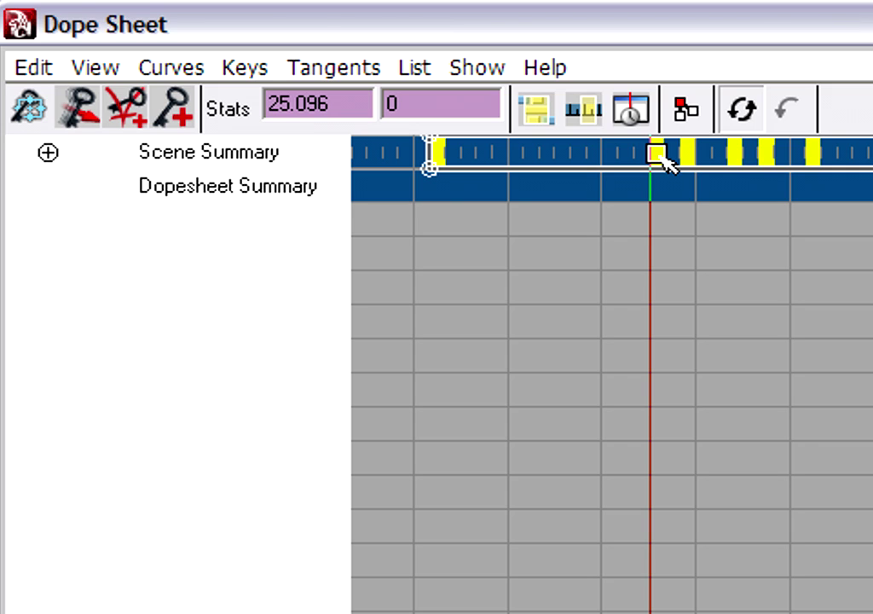
left_click(692, 271)
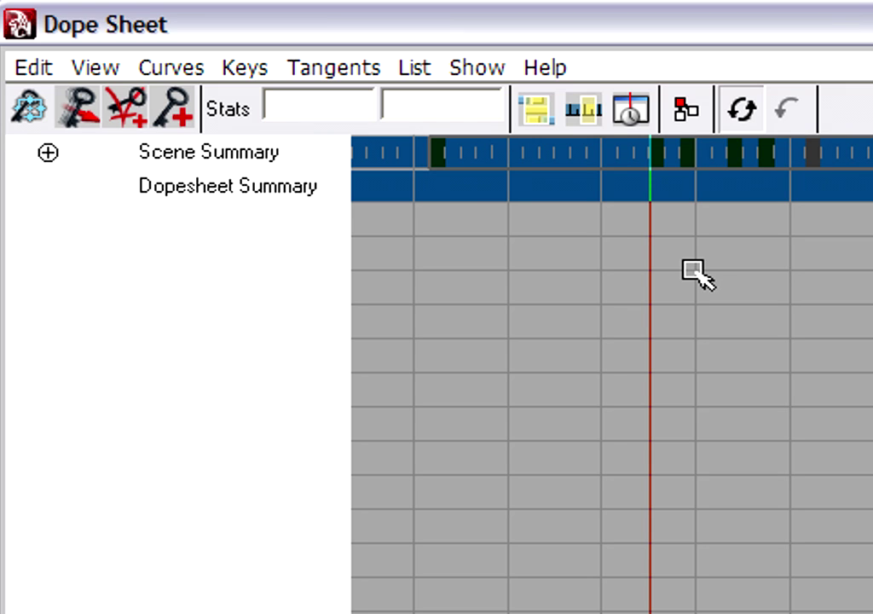
left_click(659, 152)
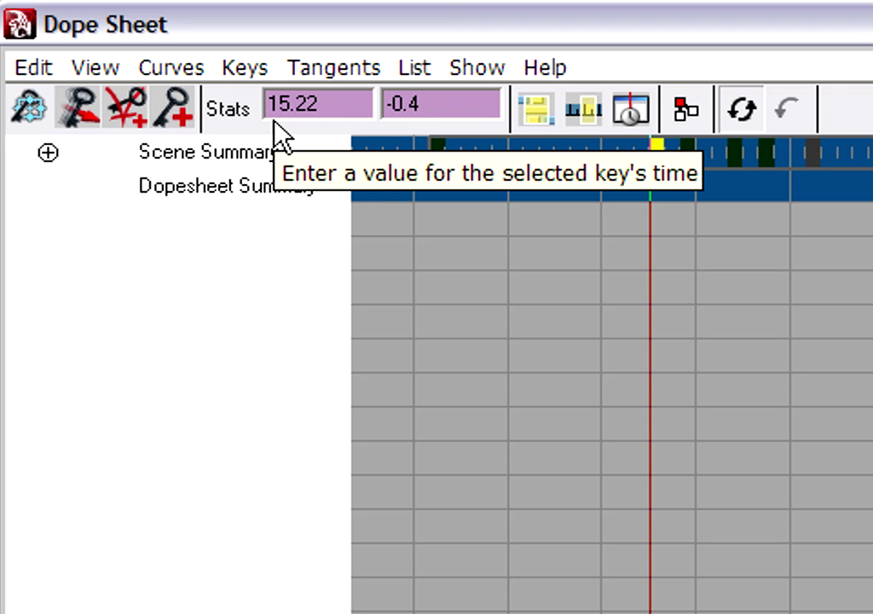
left_click(686, 154)
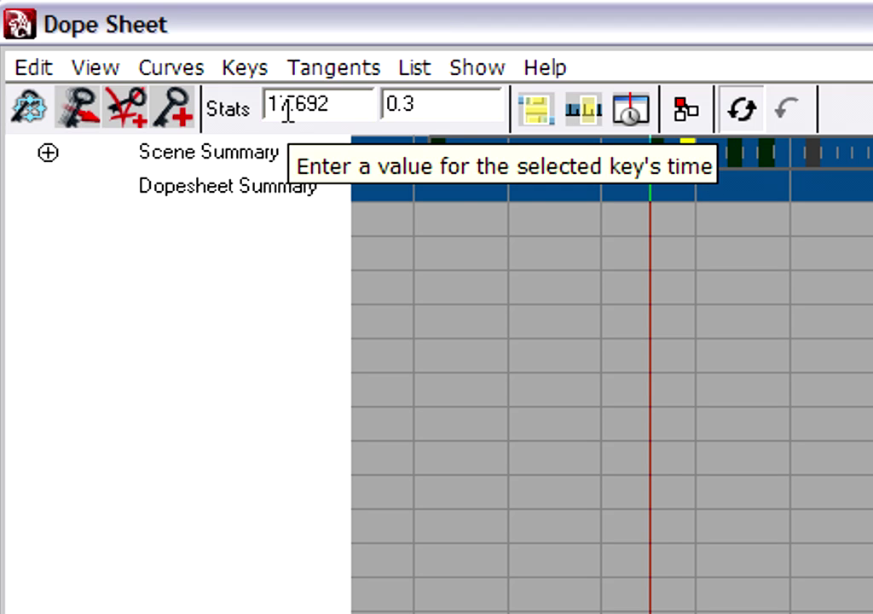
left_click(736, 154)
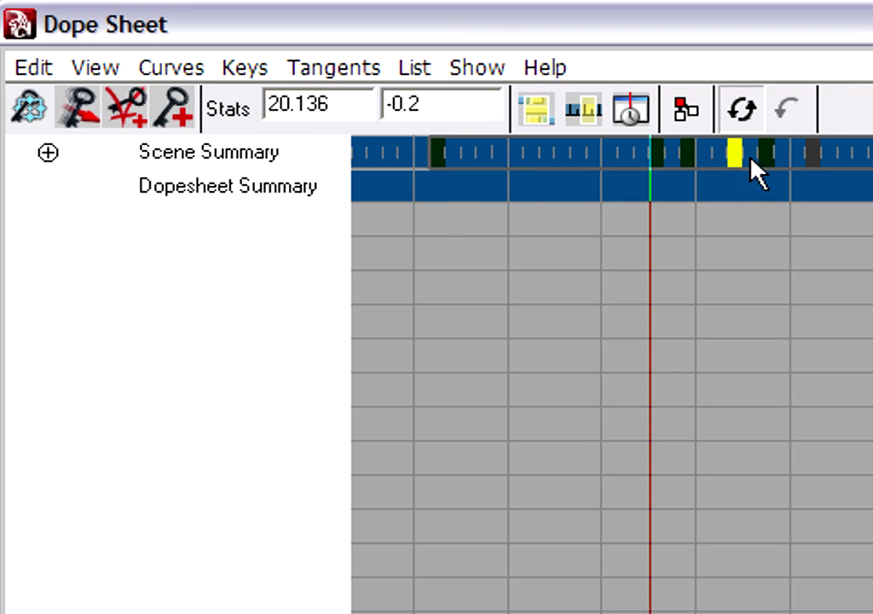
left_click(766, 154)
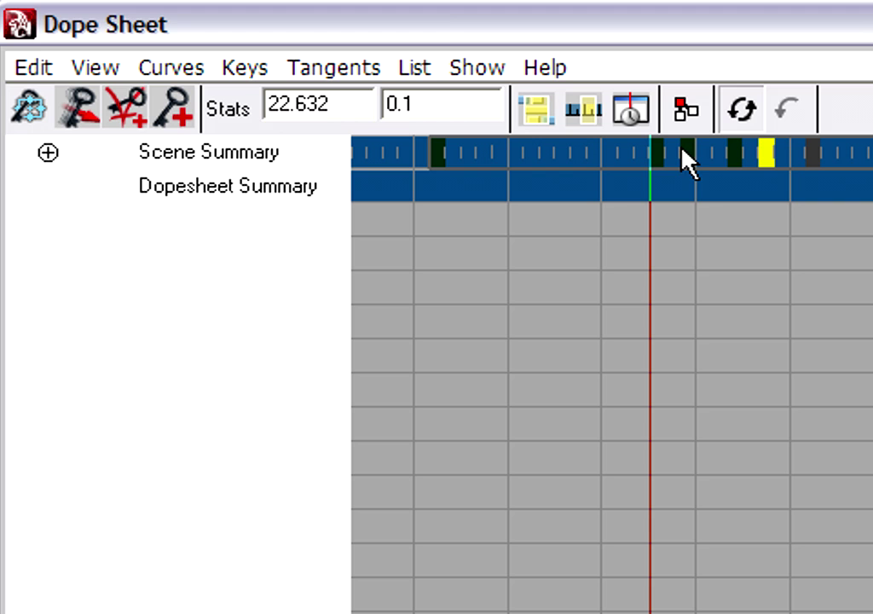